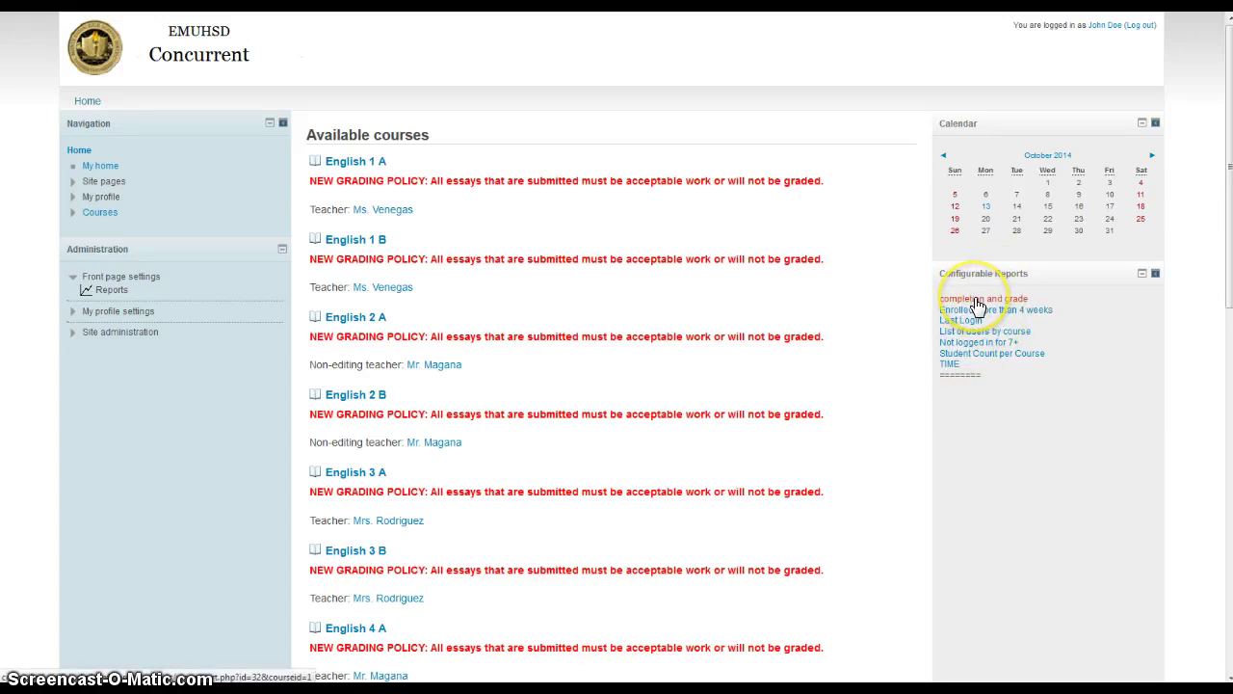
Open the completion and grade report and show 100 entries per page
{"action": "left_click", "coordinate": [978, 305]}
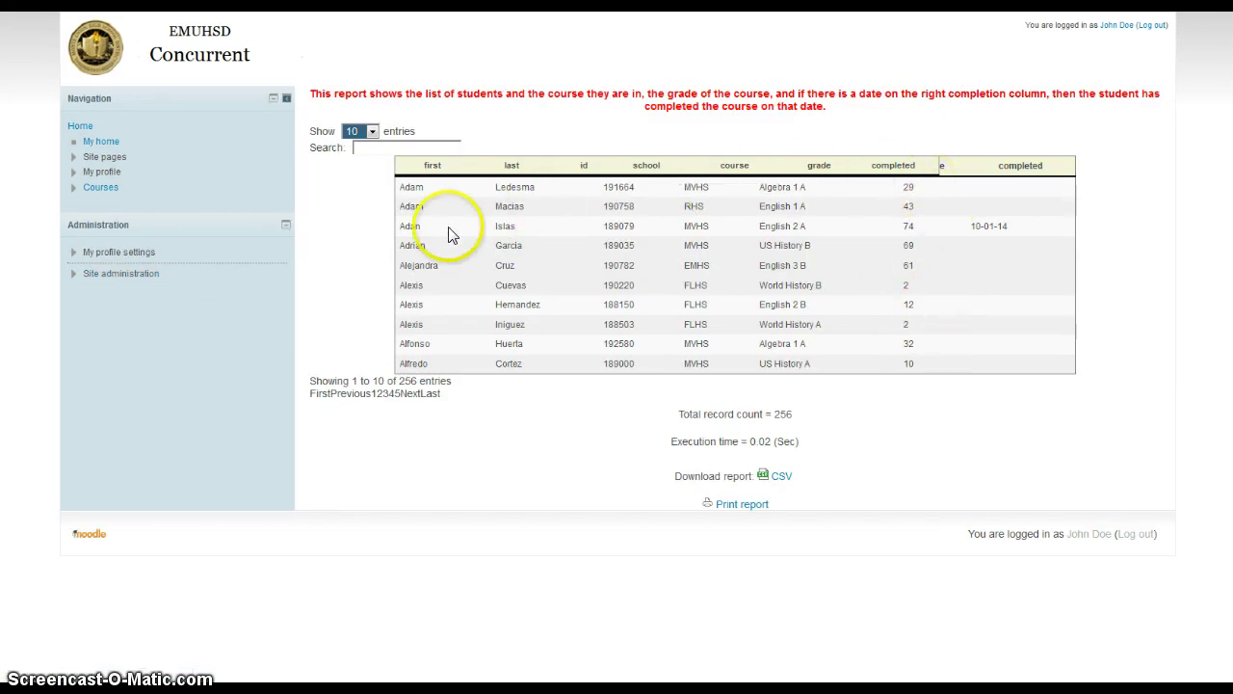
{"action": "left_click", "coordinate": [357, 132]}
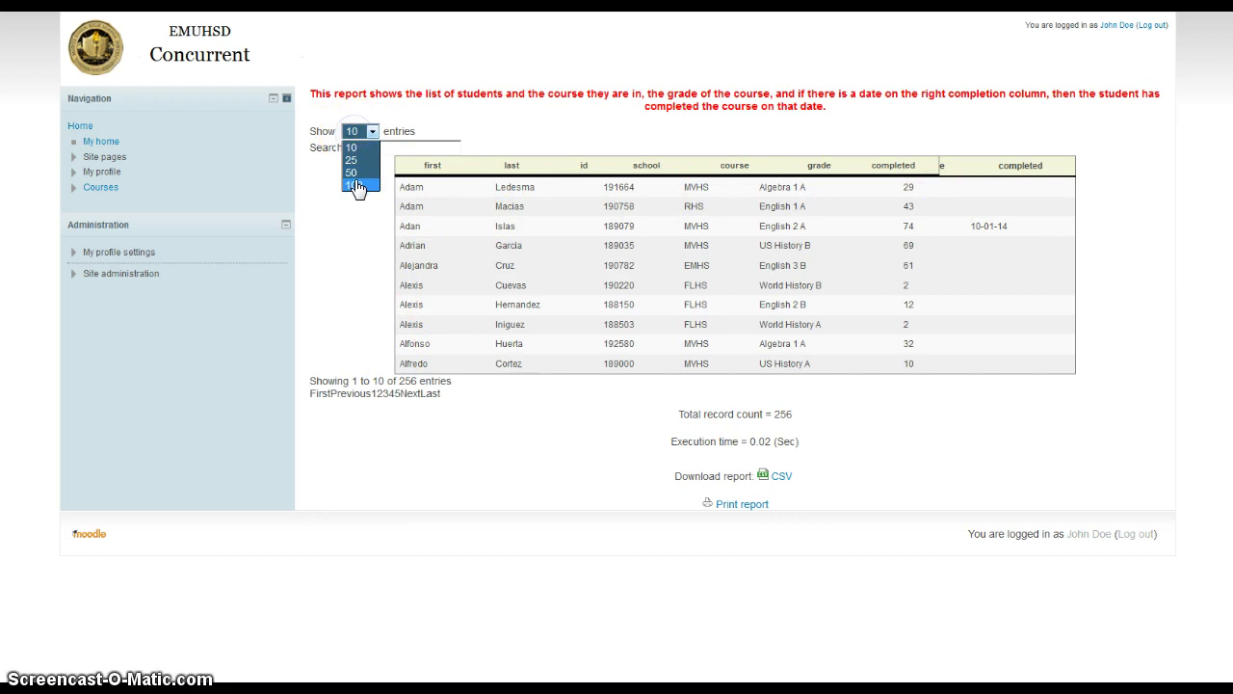
{"action": "left_click", "coordinate": [354, 185]}
Search the report by a student's first name and examine the completion date, grade, school and ID in the English 2 B row
{"action": "left_click", "coordinate": [364, 152]}
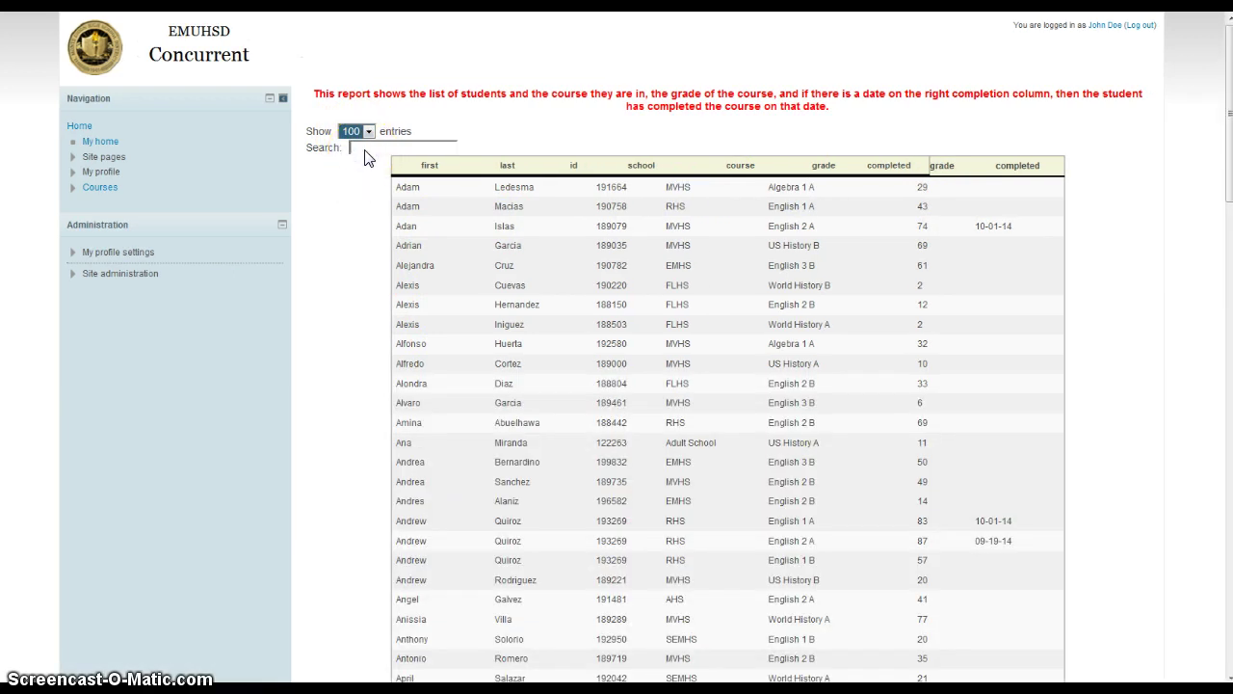
{"action": "type", "text": "oscar"}
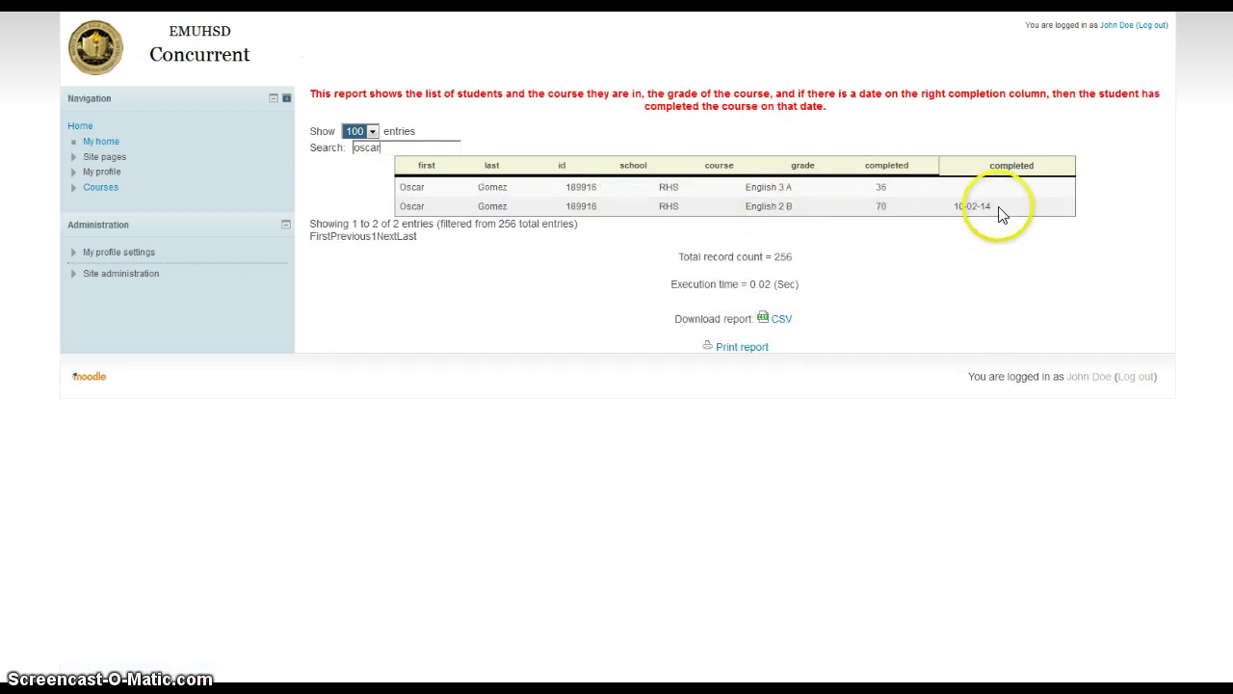
{"action": "left_click_drag", "start_coordinate": [999, 210], "coordinate": [951, 212]}
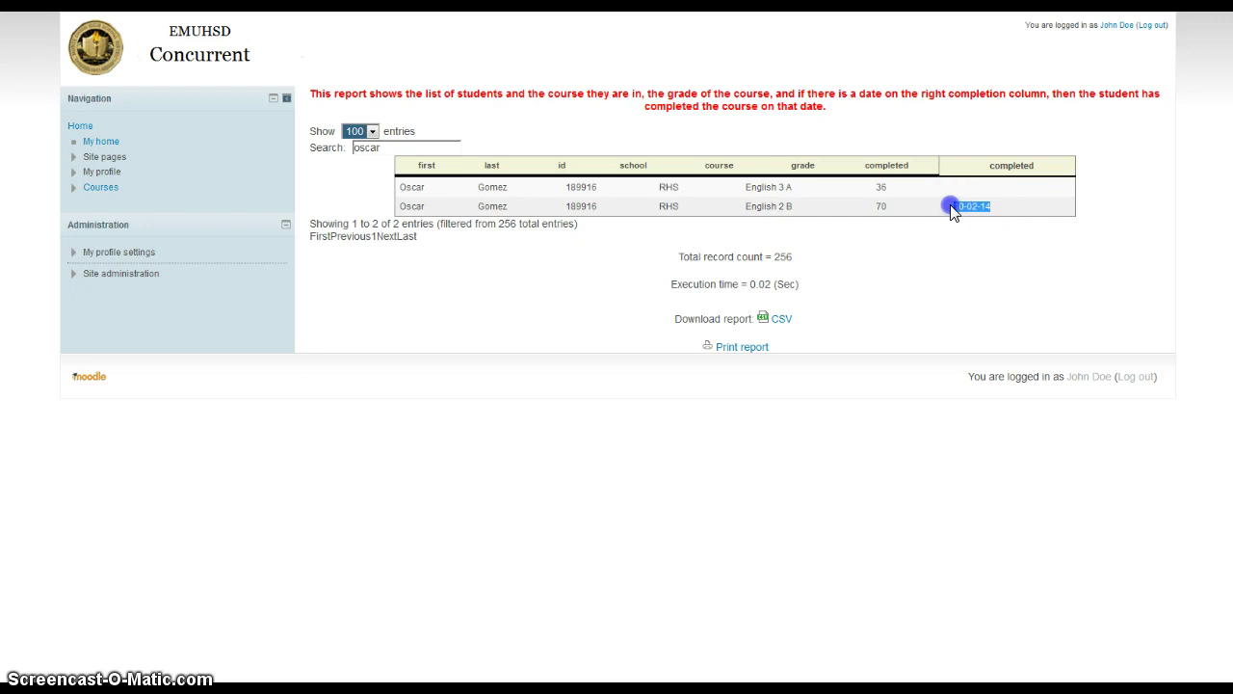
{"action": "double_click", "coordinate": [882, 204]}
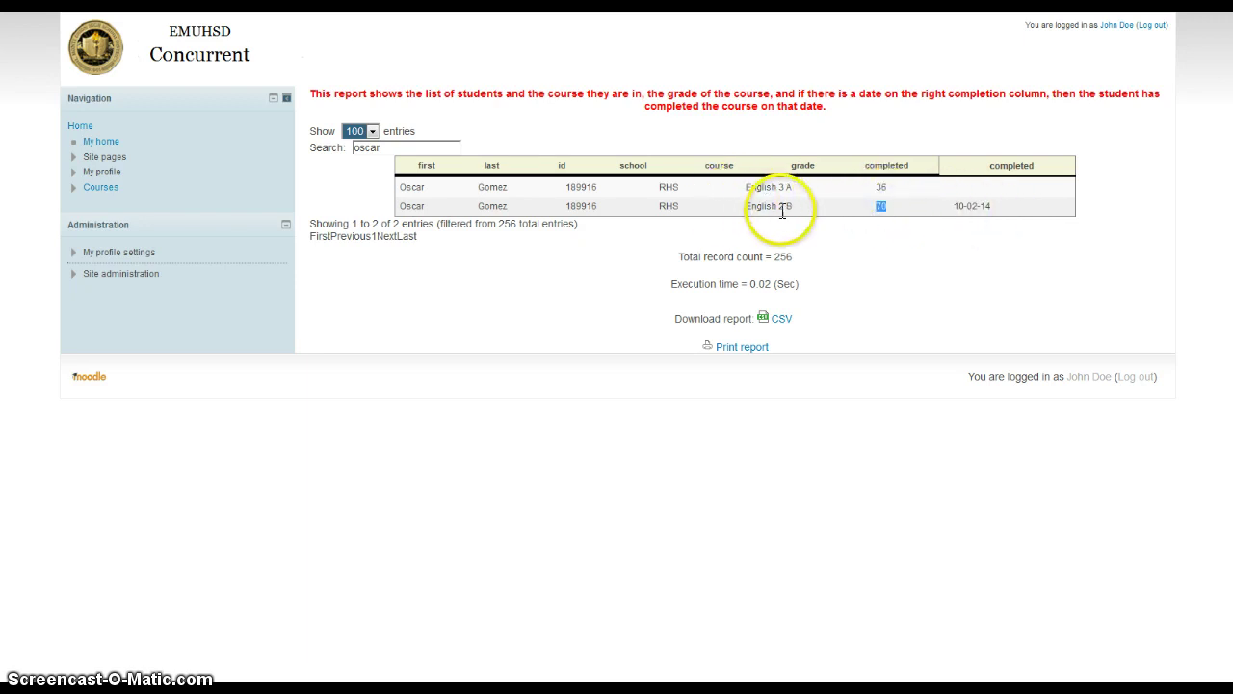
{"action": "double_click", "coordinate": [664, 207]}
{"action": "double_click", "coordinate": [584, 206]}
{"action": "left_click", "coordinate": [494, 207]}
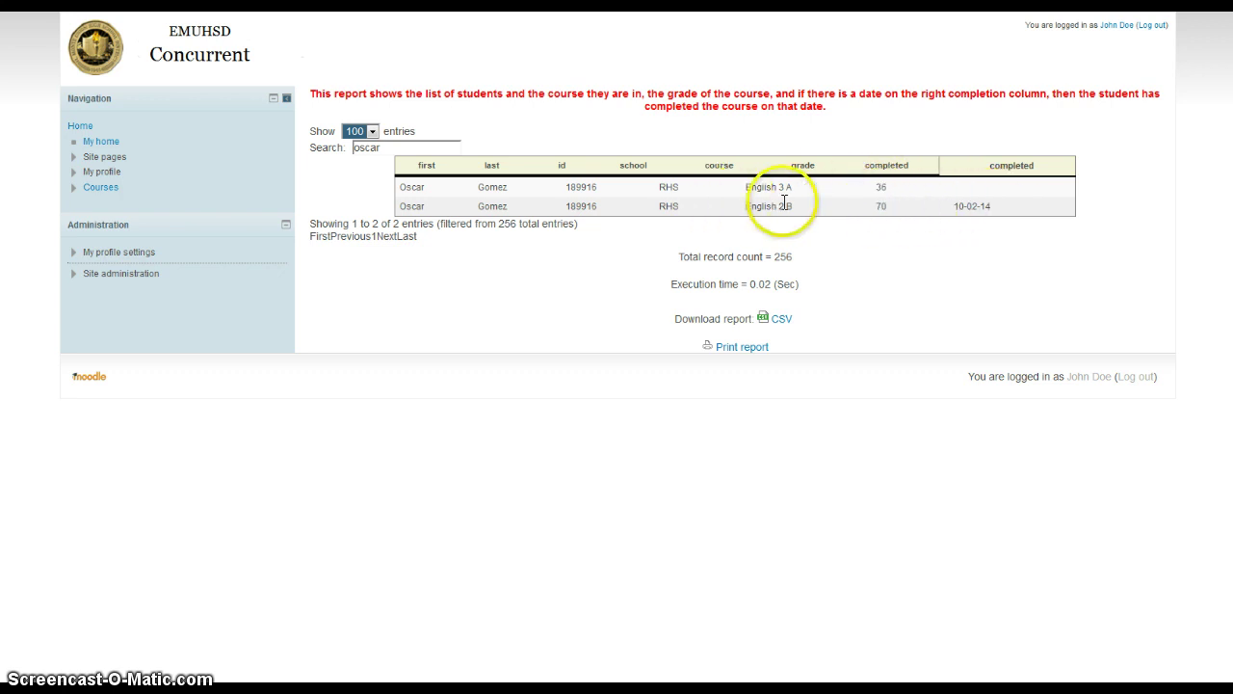
Replace the search with another student's first name and review the matching students' schools, courses and grades
{"action": "left_click_drag", "start_coordinate": [453, 148], "coordinate": [270, 151]}
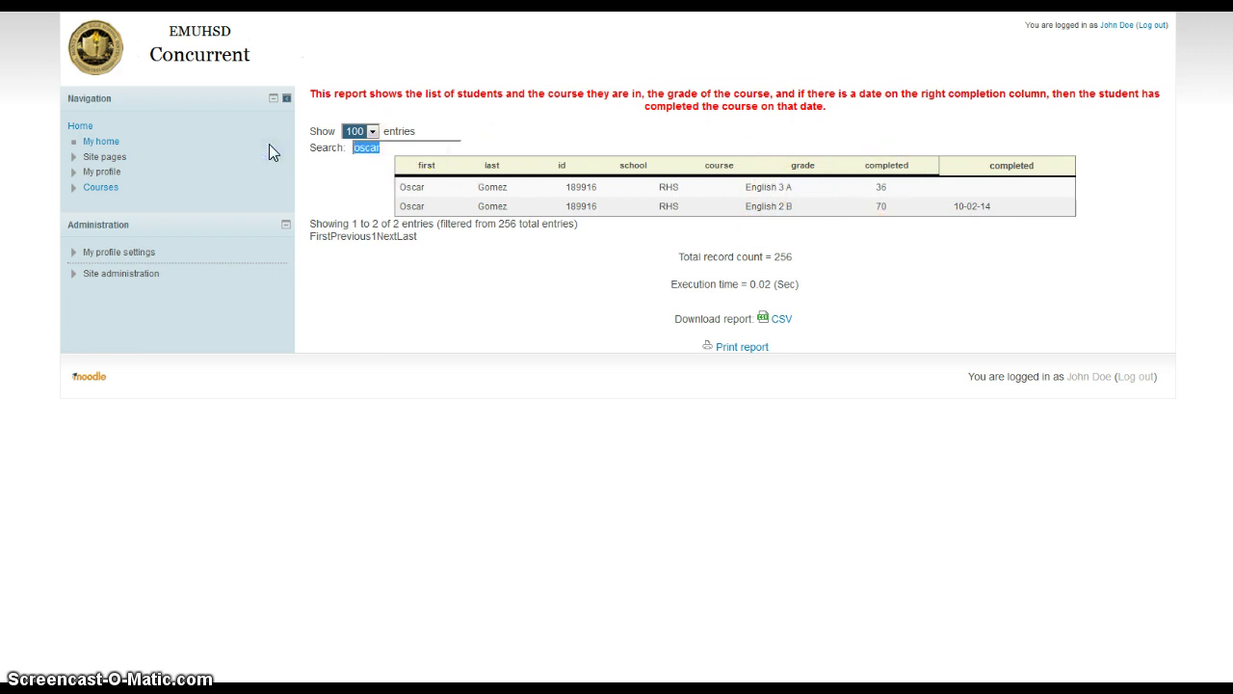
{"action": "key", "text": "BackSpace"}
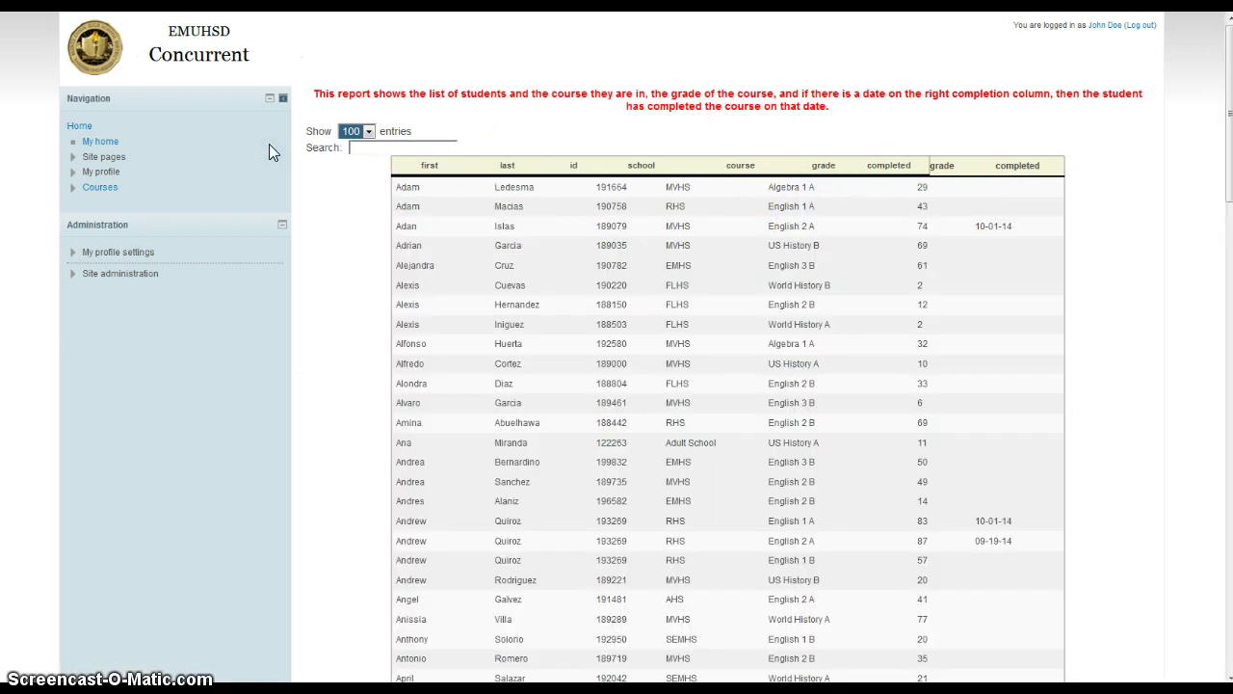
{"action": "type", "text": "john"}
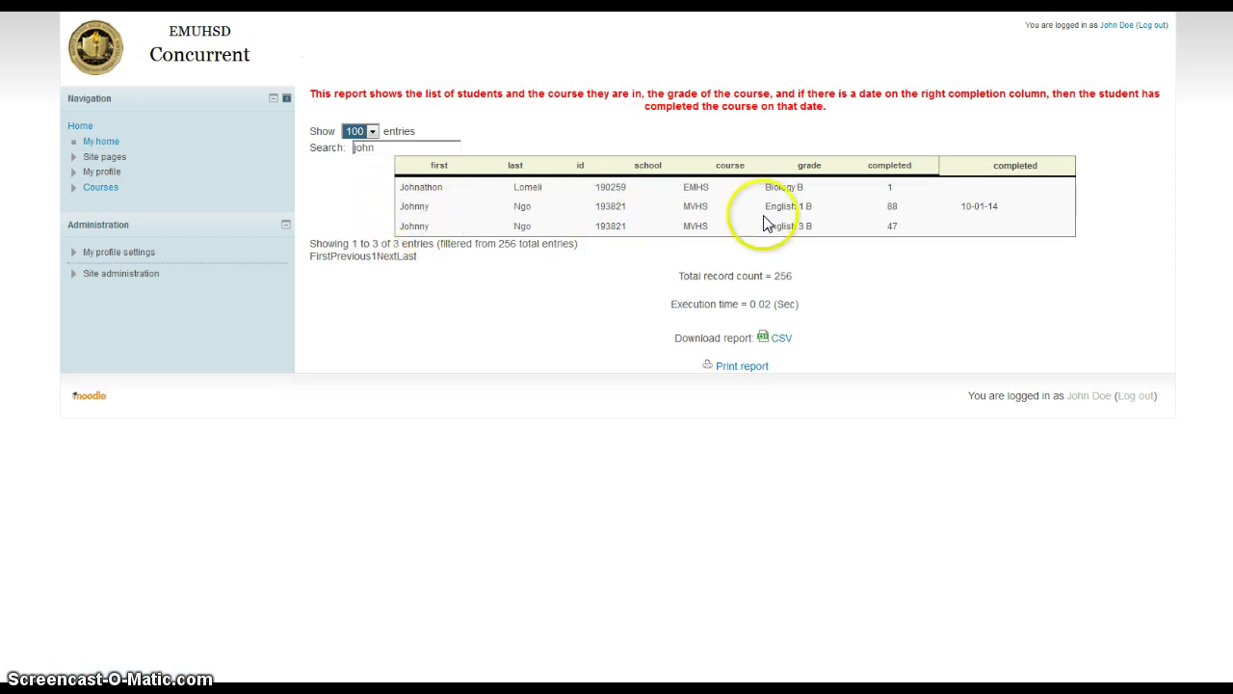
{"action": "double_click", "coordinate": [892, 225]}
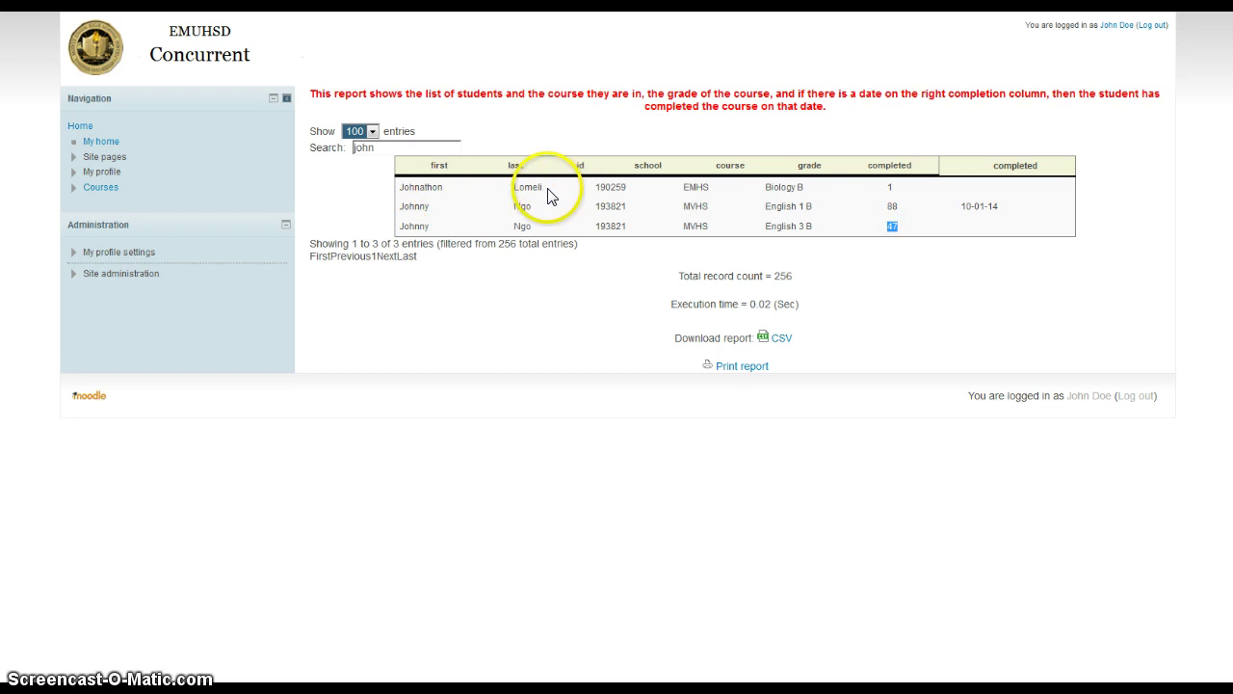
{"action": "double_click", "coordinate": [695, 186]}
{"action": "left_click", "coordinate": [787, 187]}
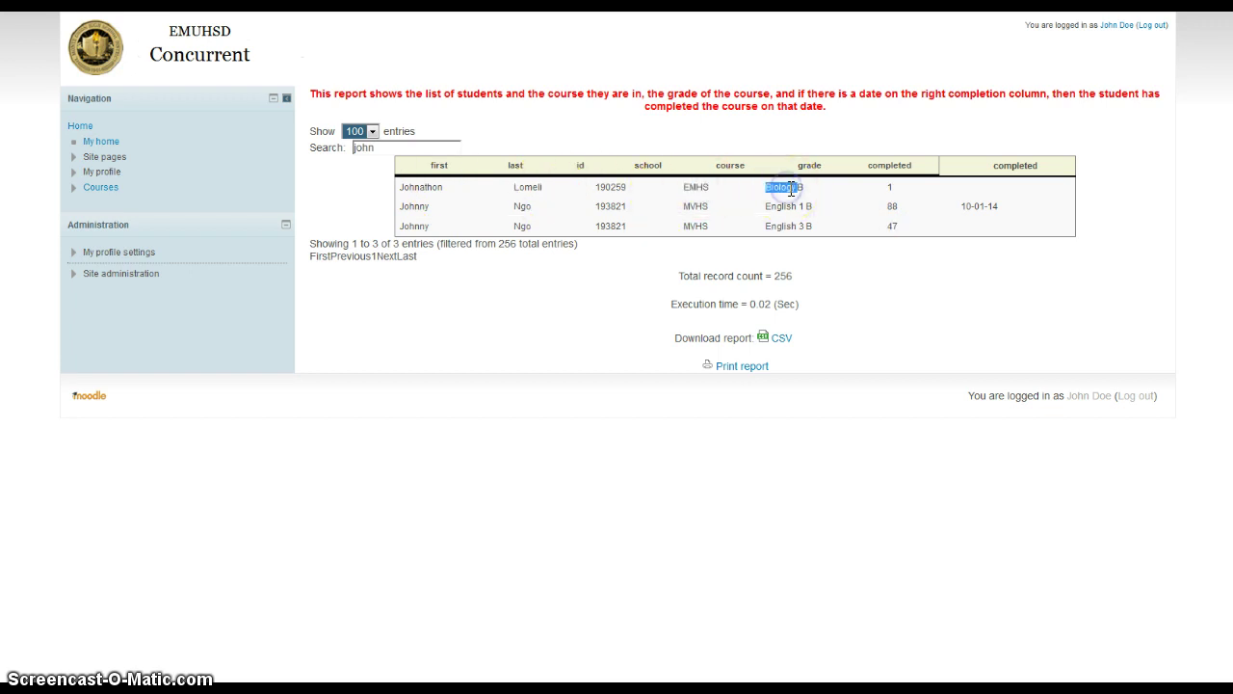
{"action": "left_click", "coordinate": [894, 188]}
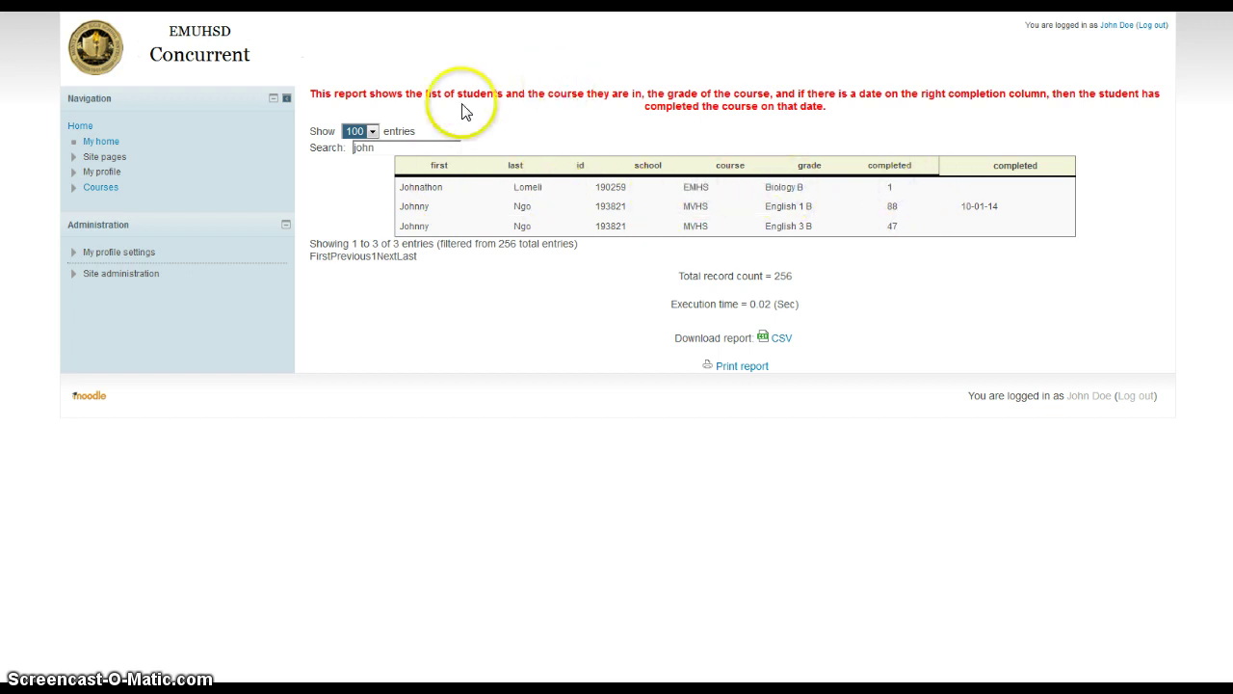
Clear the student search and return to the site's front page
{"action": "double_click", "coordinate": [382, 151]}
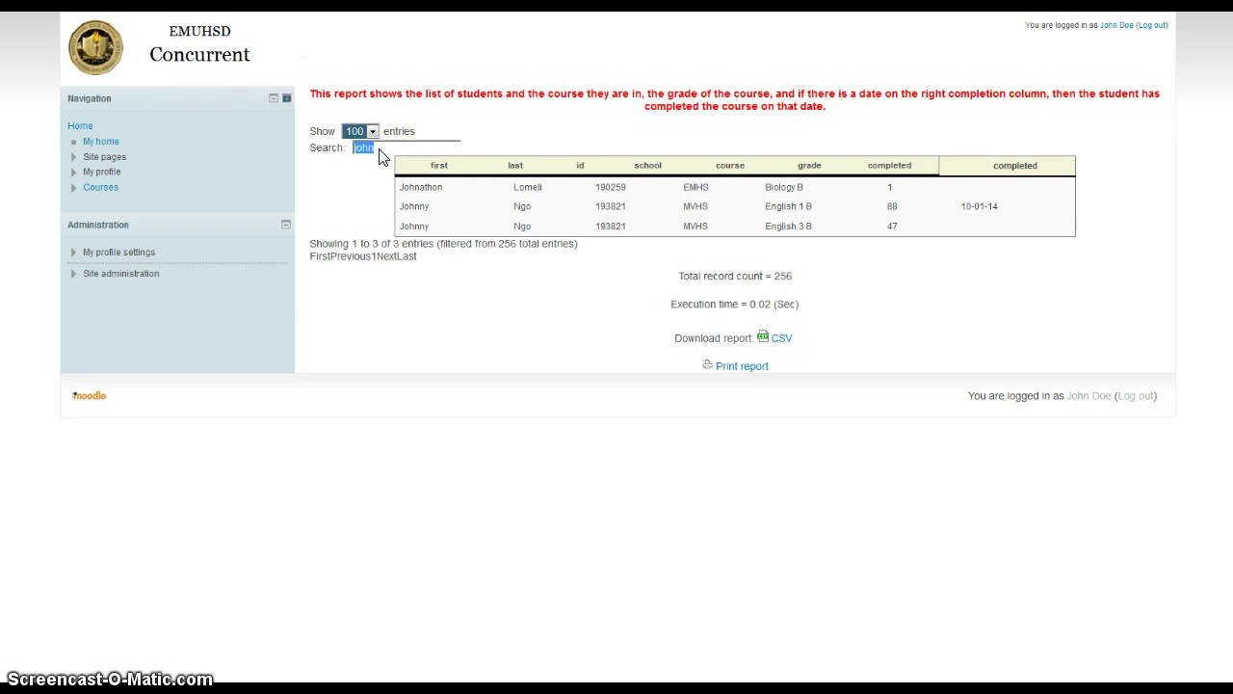
{"action": "key", "text": "BackSpace"}
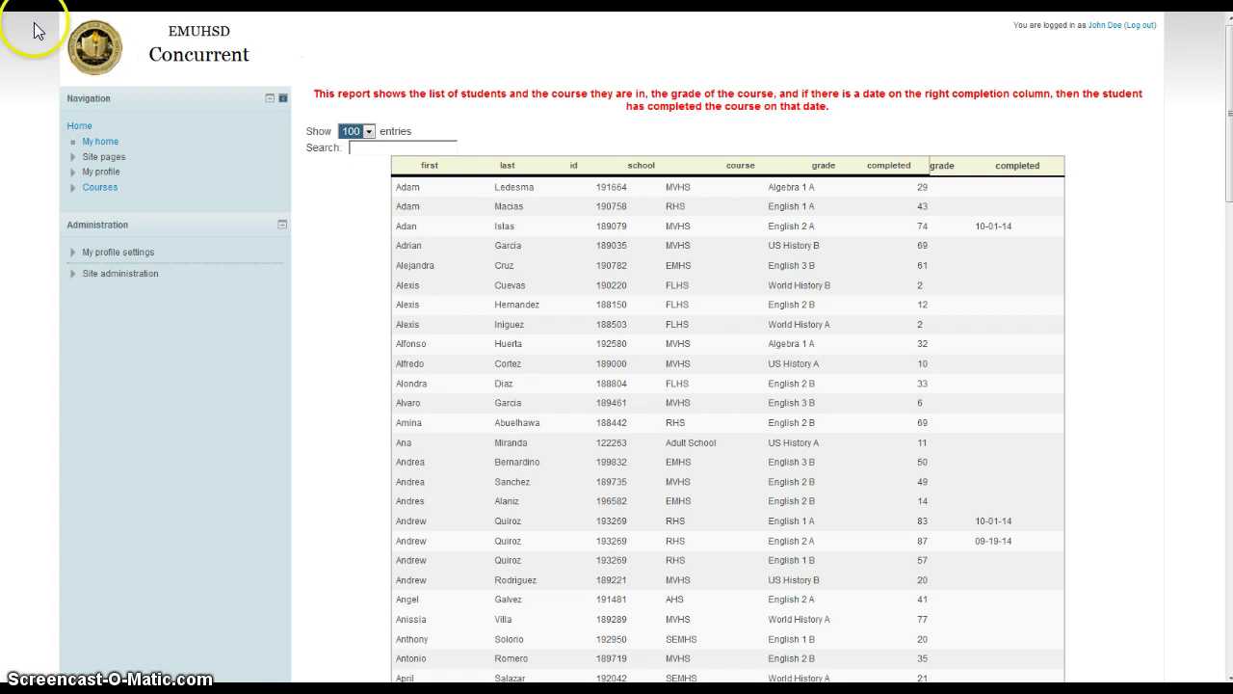
{"action": "left_click", "coordinate": [95, 46]}
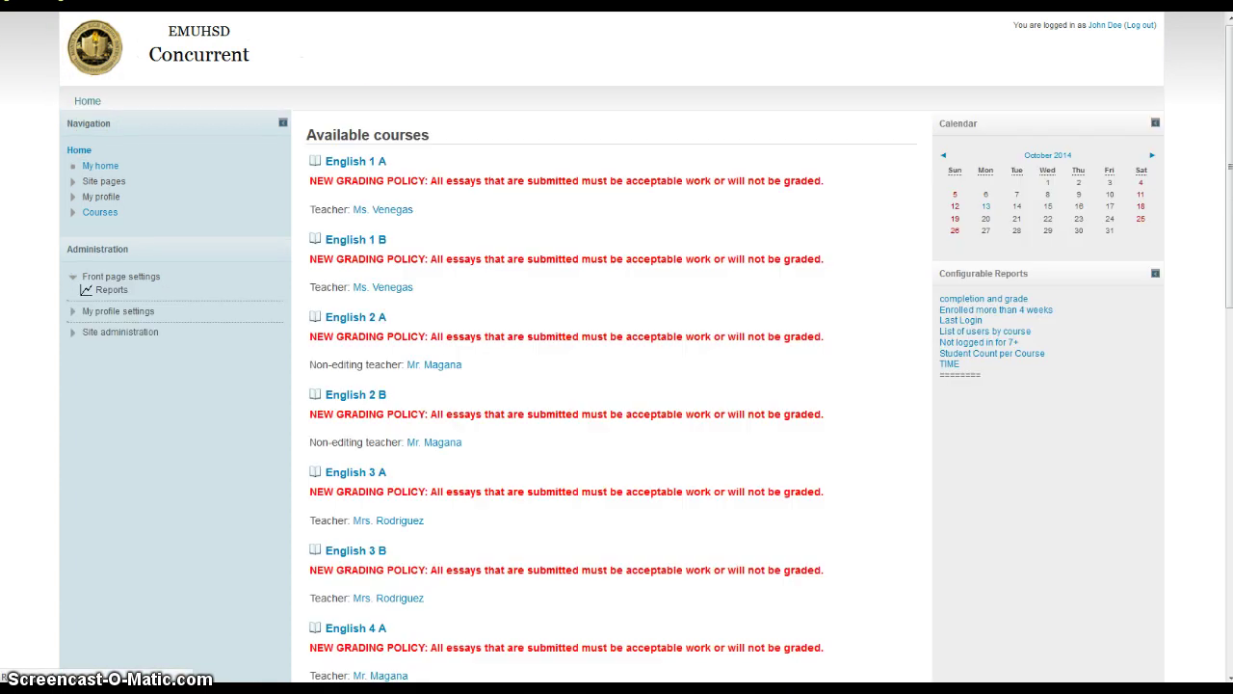
View the Enrolled more than 4 weeks report and return to the front page
{"action": "left_click", "coordinate": [964, 311]}
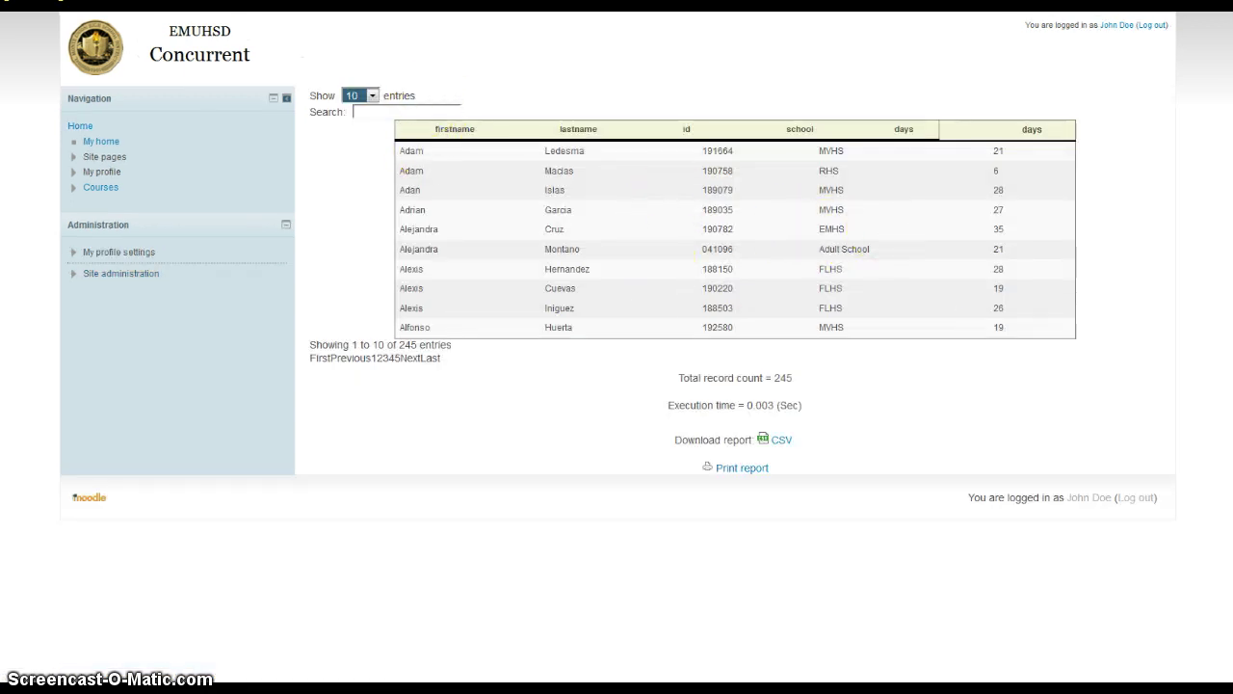
{"action": "key", "text": "alt+Left"}
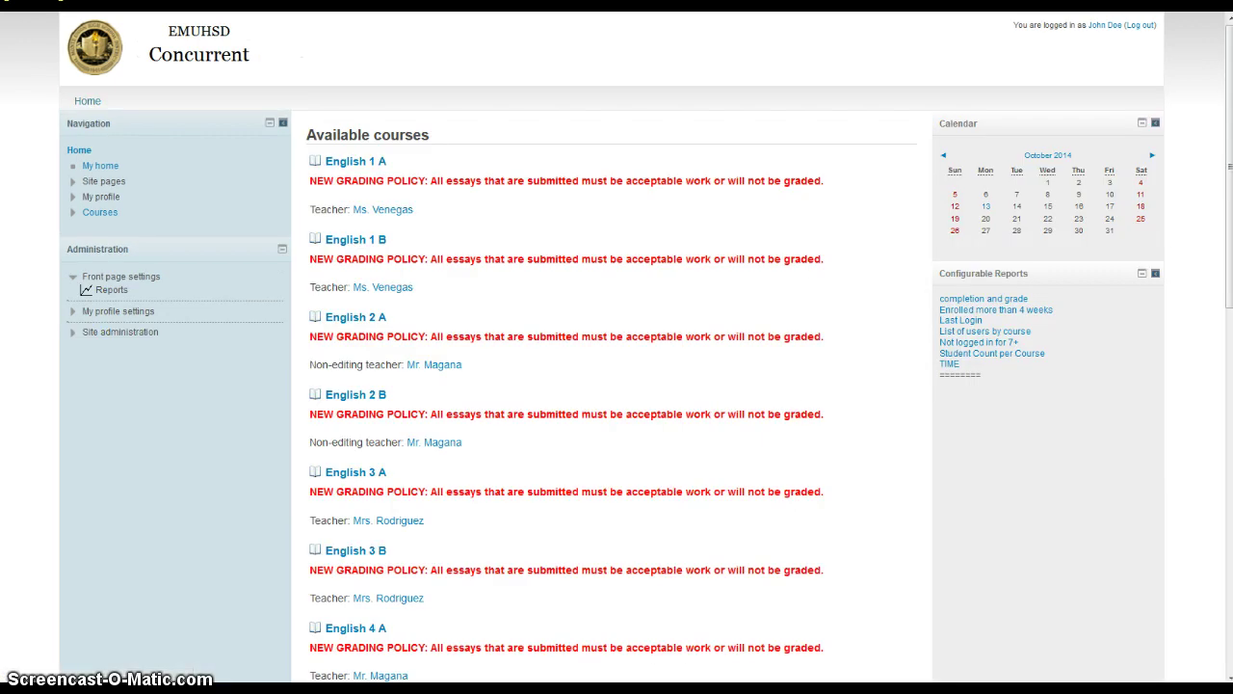
Open the Last Login report and search it by a student's first name
{"action": "left_click", "coordinate": [961, 328]}
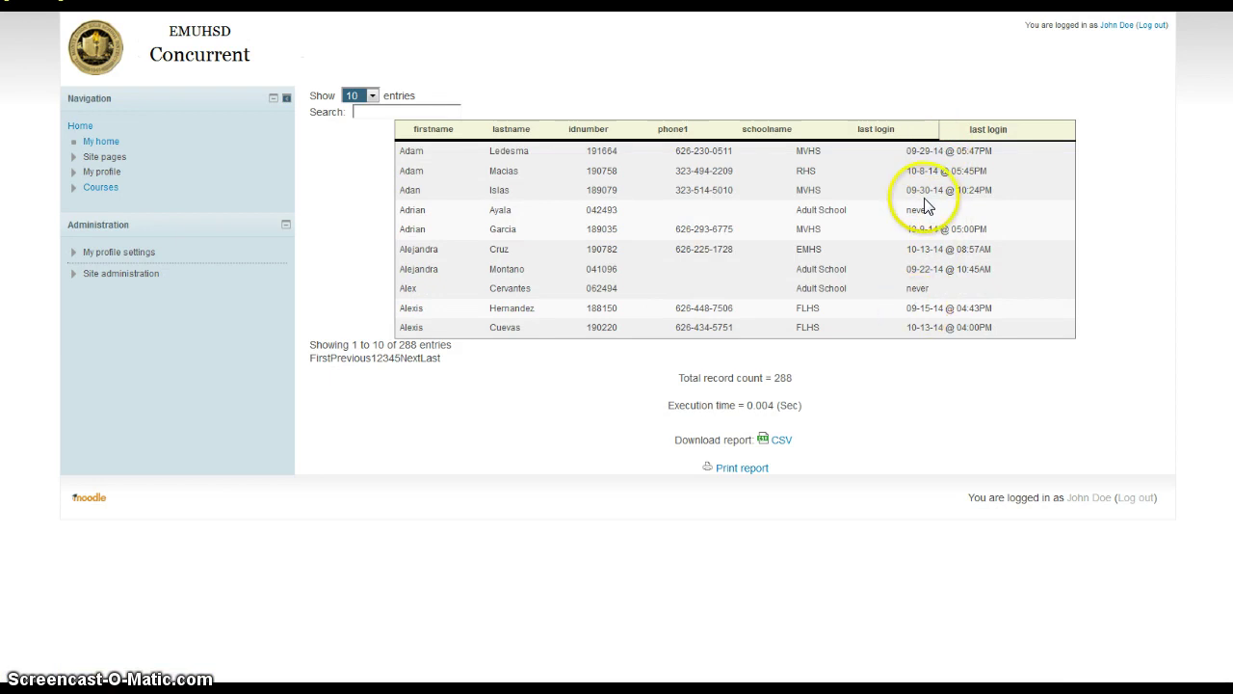
{"action": "left_click", "coordinate": [383, 115]}
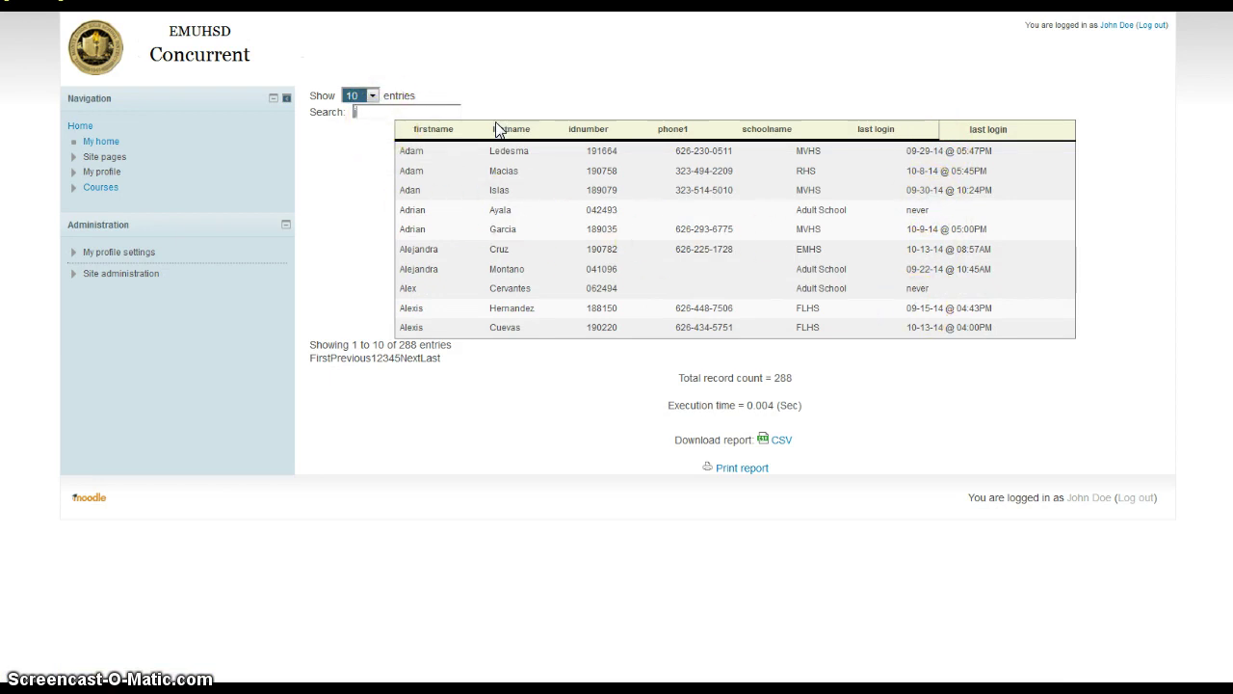
{"action": "type", "text": "john"}
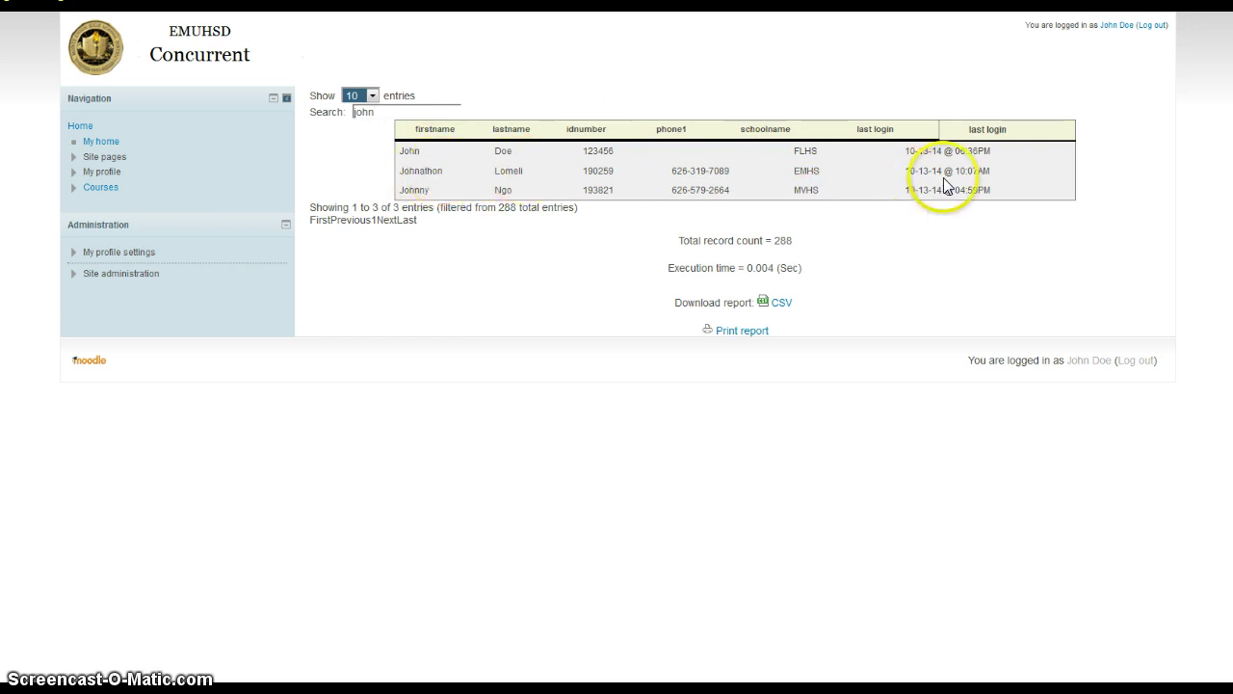
Examine the matching students' last login times, school names and phone numbers in the Last Login report
{"action": "left_click_drag", "start_coordinate": [906, 171], "coordinate": [998, 174]}
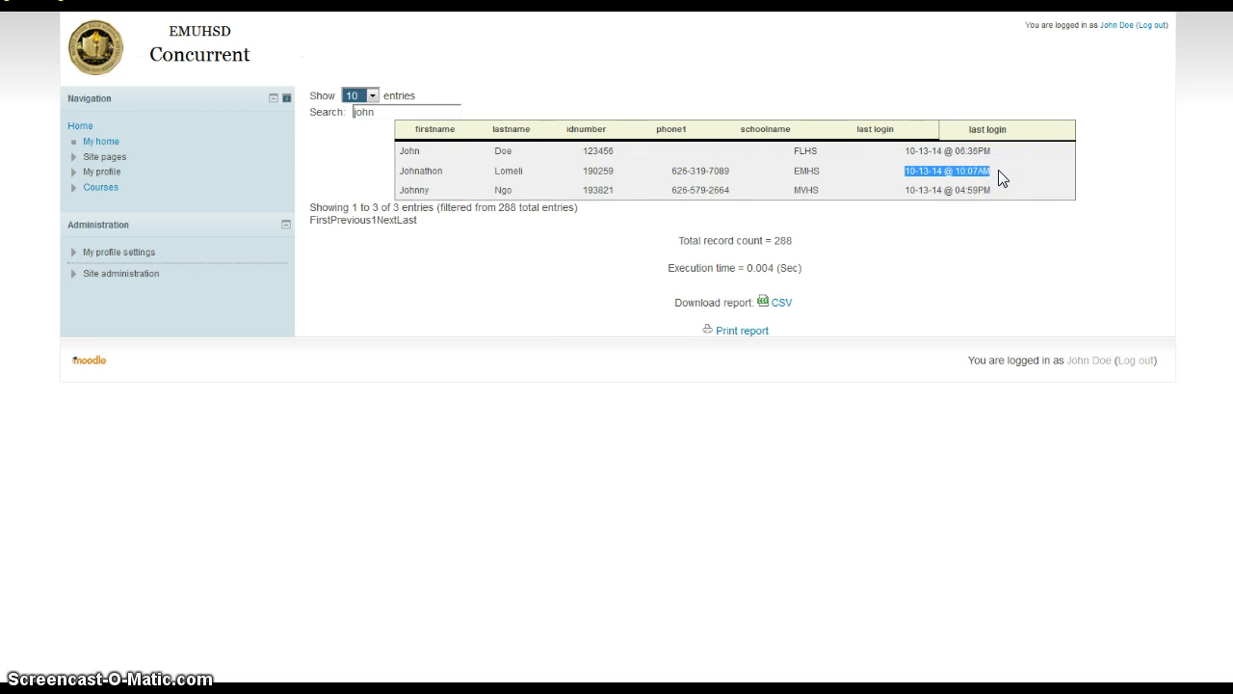
{"action": "left_click_drag", "start_coordinate": [952, 171], "coordinate": [923, 173]}
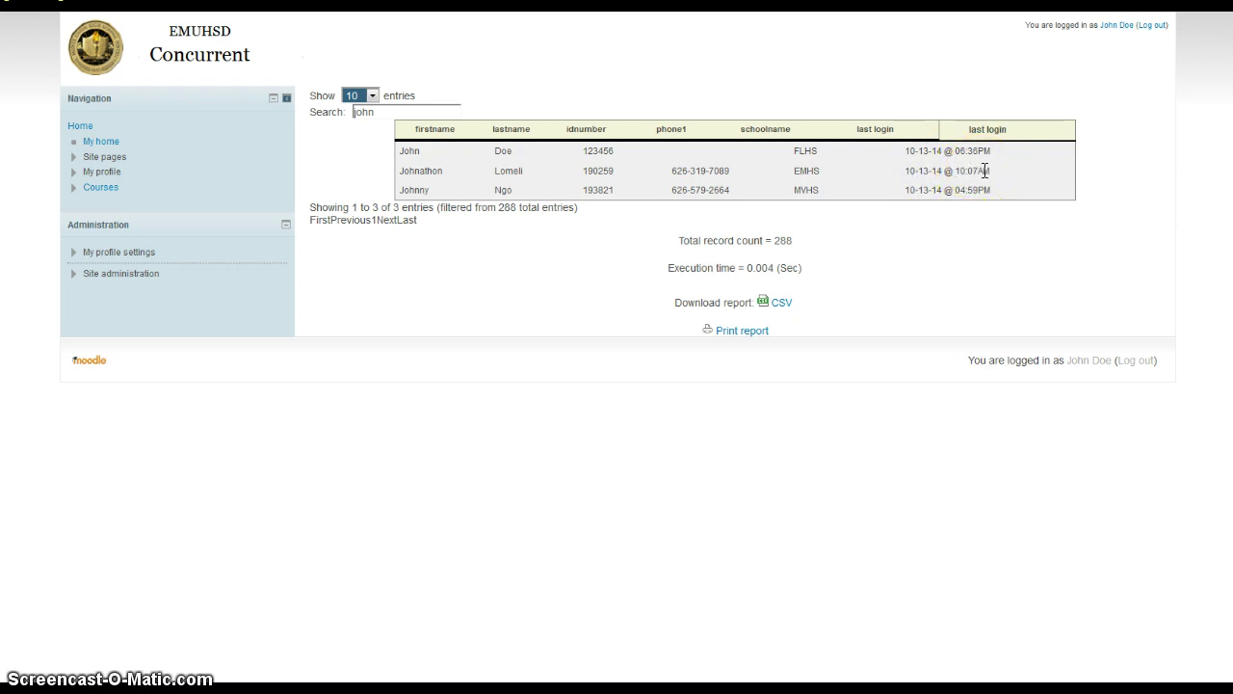
{"action": "left_click", "coordinate": [819, 170]}
{"action": "left_click", "coordinate": [704, 234]}
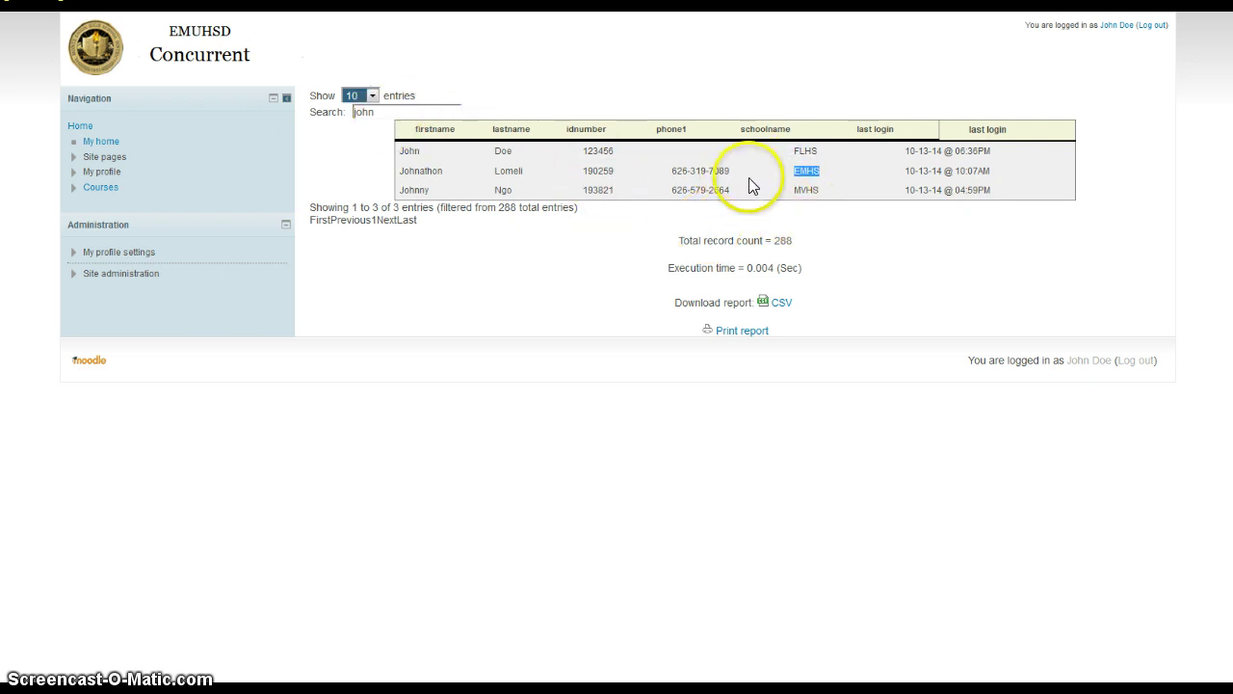
{"action": "left_click", "coordinate": [693, 171]}
{"action": "left_click", "coordinate": [708, 189]}
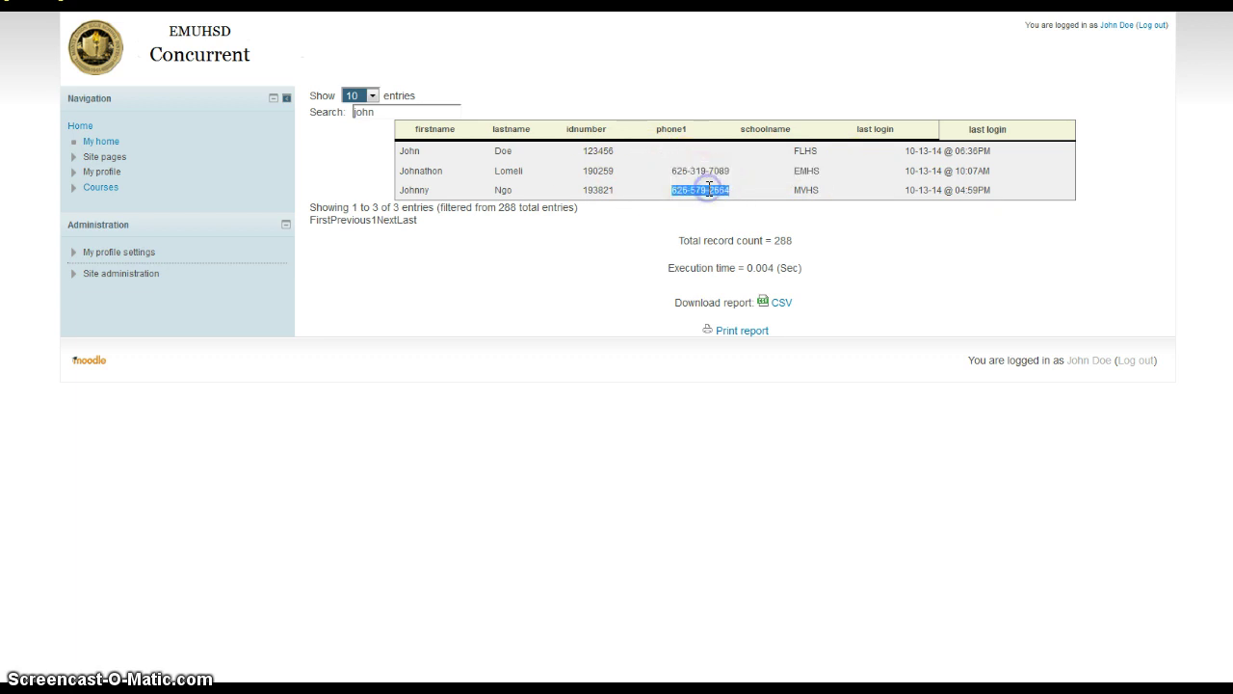
{"action": "left_click", "coordinate": [683, 183]}
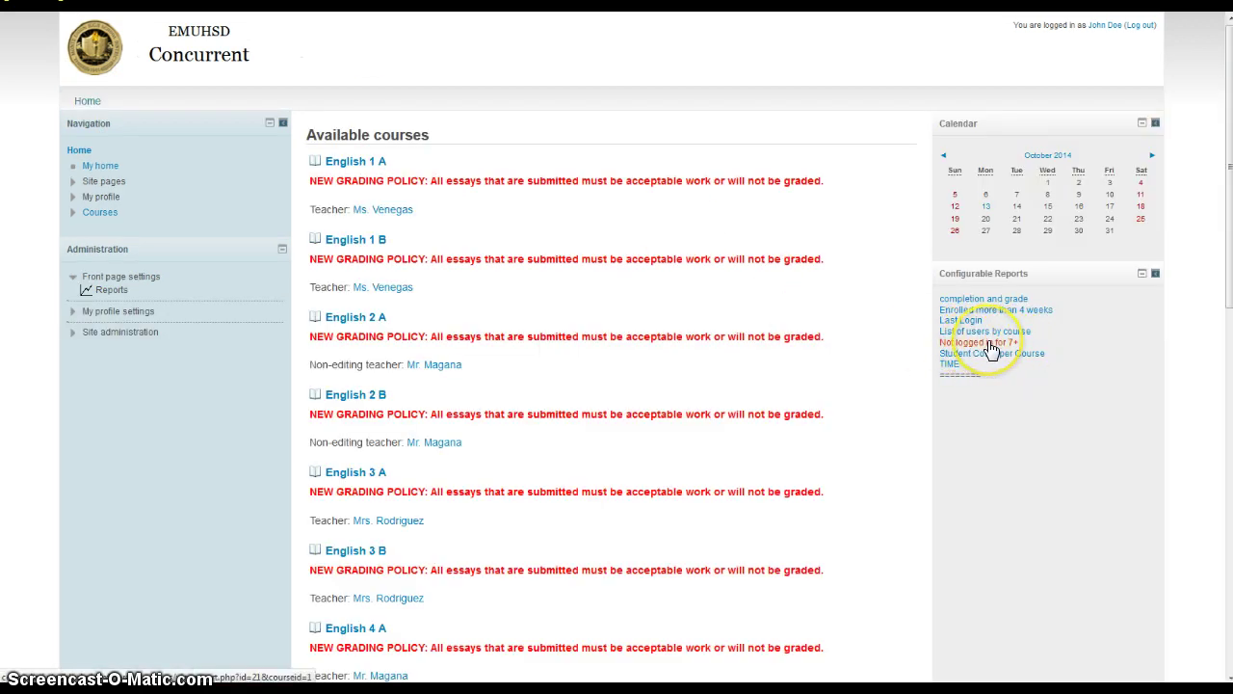
Open the Not logged in for 7+ report and examine its entry total, last login values and student phone numbers
{"action": "left_click", "coordinate": [990, 345]}
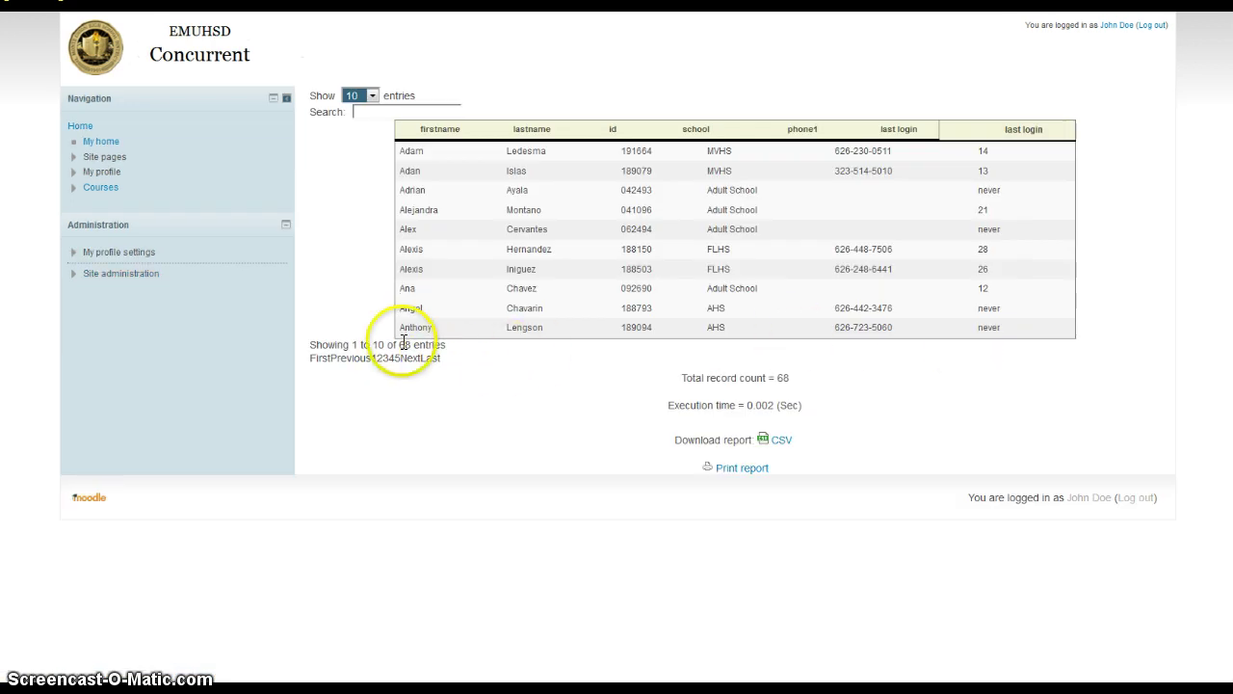
{"action": "left_click", "coordinate": [413, 343]}
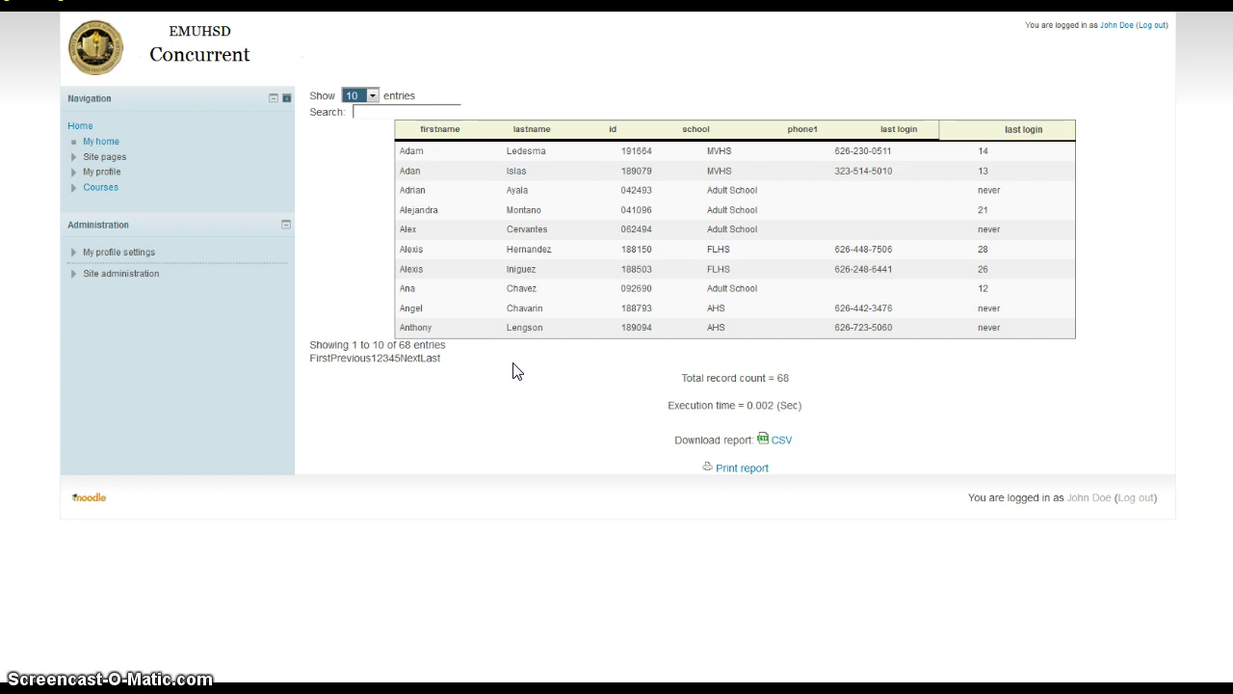
{"action": "double_click", "coordinate": [992, 191]}
{"action": "left_click", "coordinate": [996, 162]}
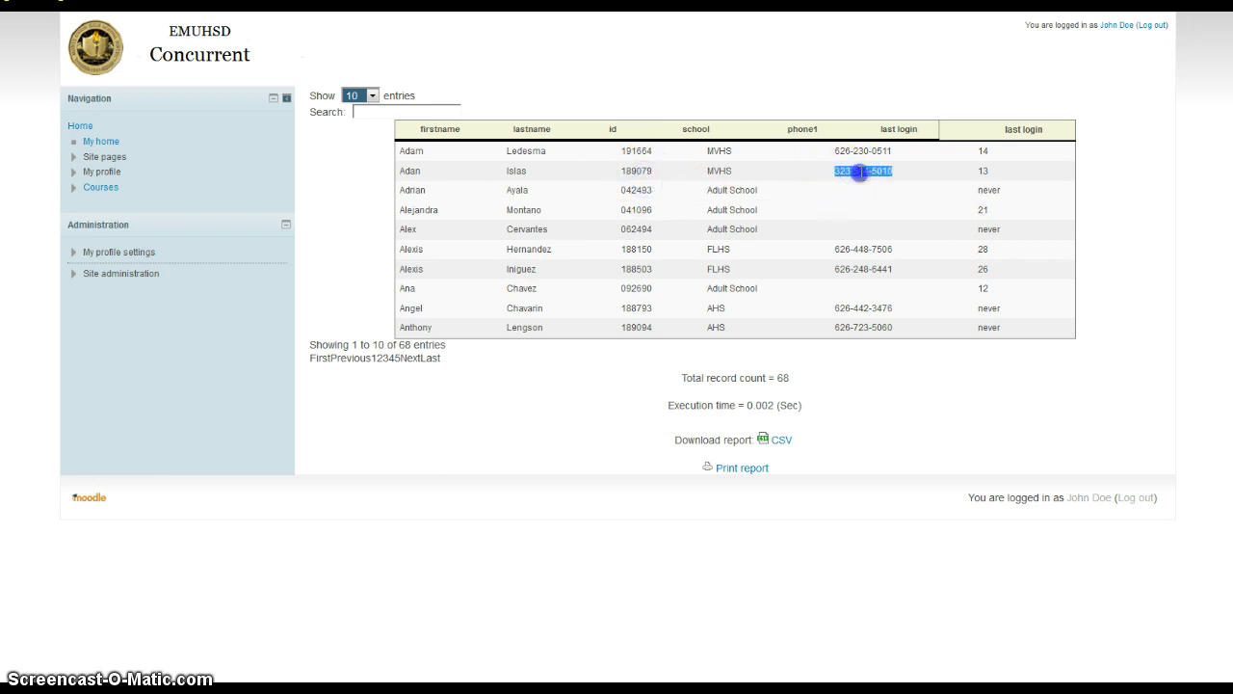
{"action": "left_click", "coordinate": [871, 174]}
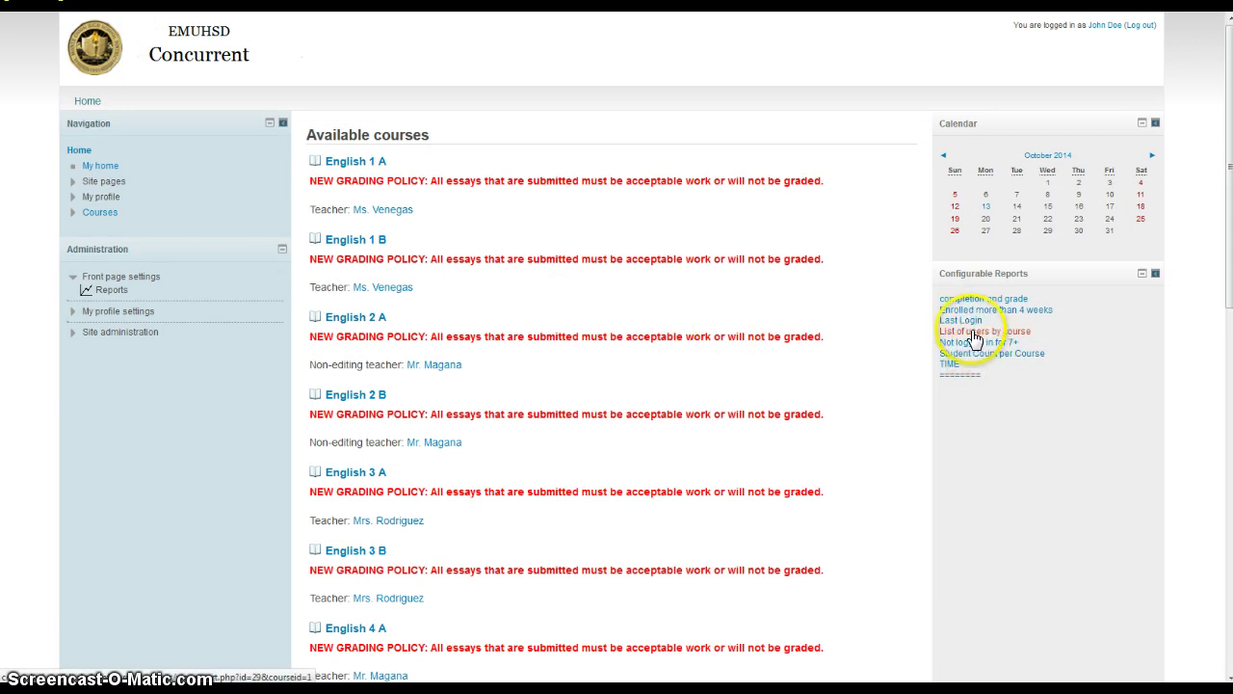
Open the TIME report and search its dedication times by a student's first name
{"action": "left_click", "coordinate": [1002, 345]}
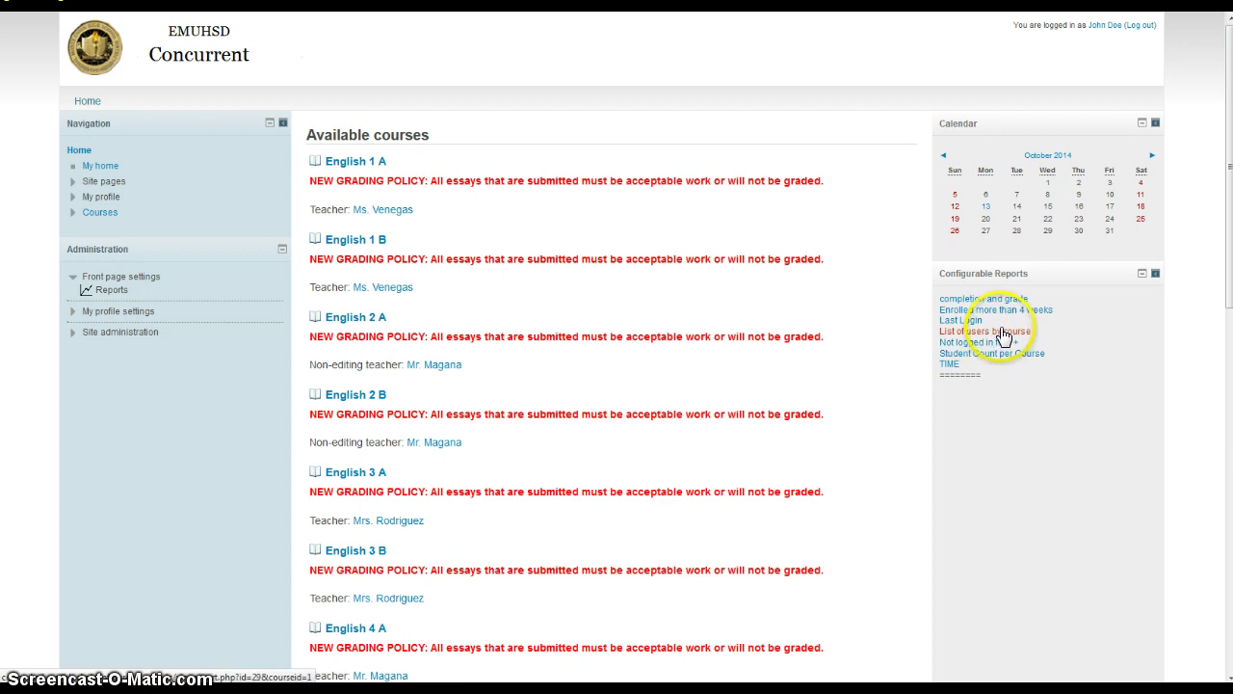
{"action": "left_click", "coordinate": [954, 366]}
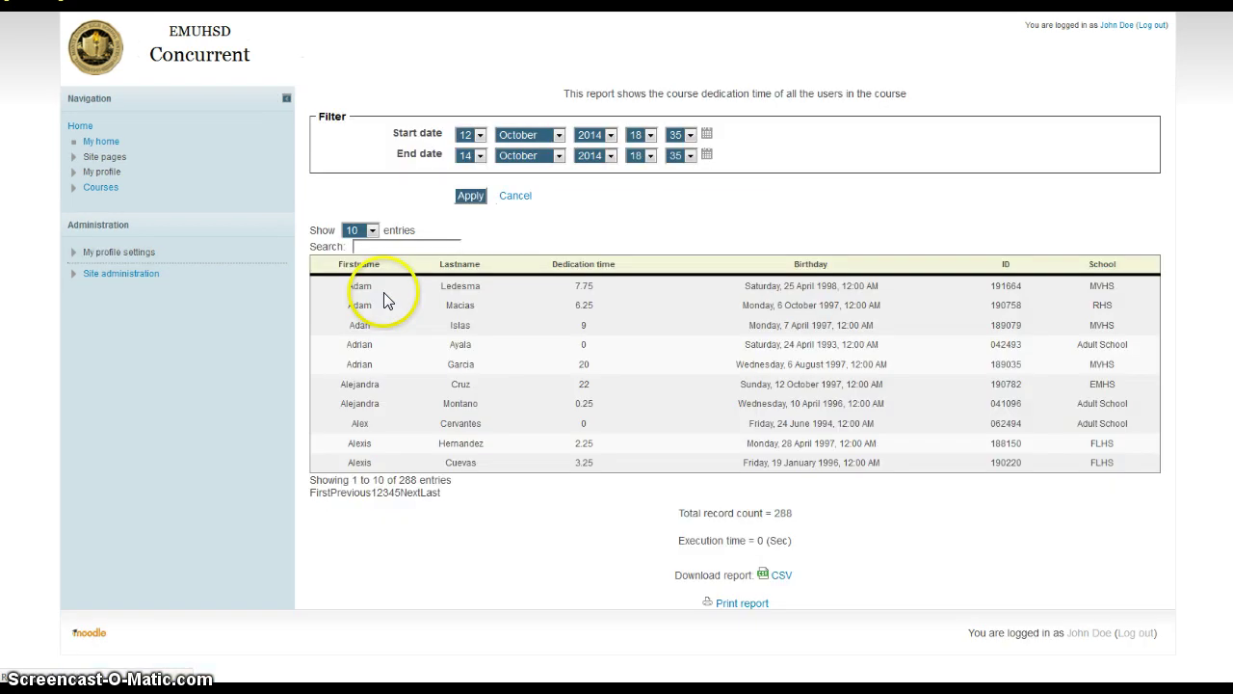
{"action": "left_click", "coordinate": [374, 234]}
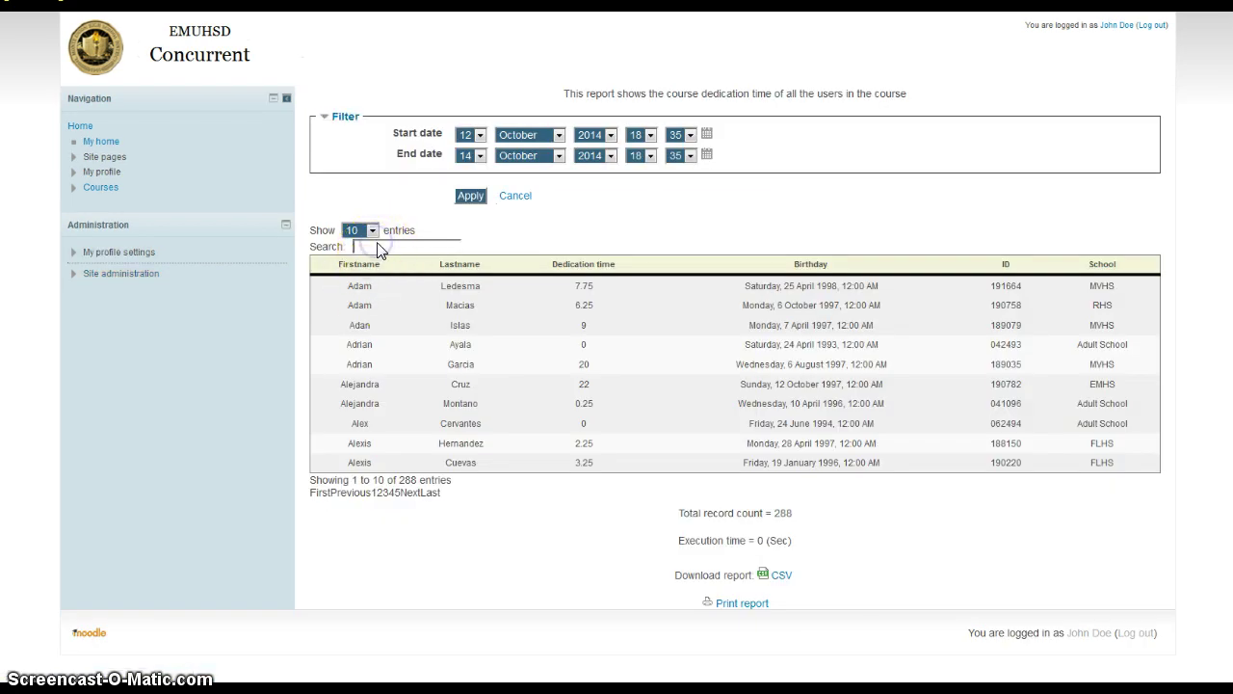
{"action": "type", "text": "john"}
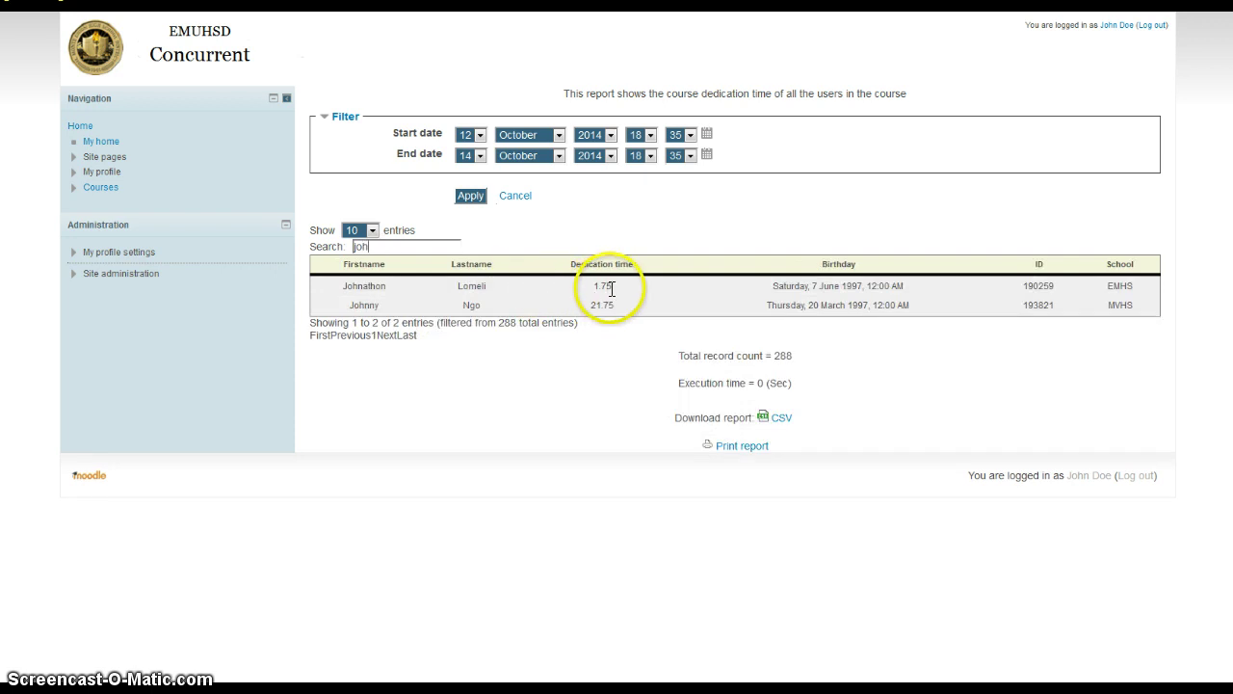
Search the TIME report by a different student's first name, examine the dedication times and return to the front page
{"action": "left_click", "coordinate": [388, 246]}
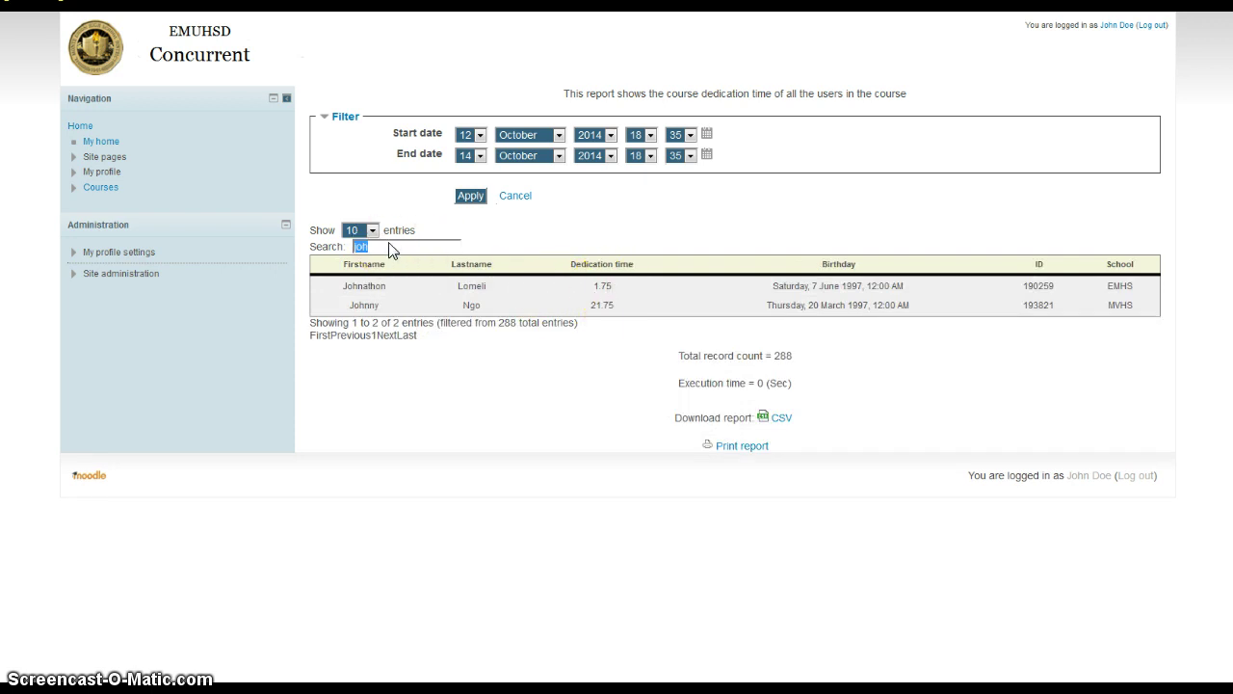
{"action": "key", "text": "BackSpace"}
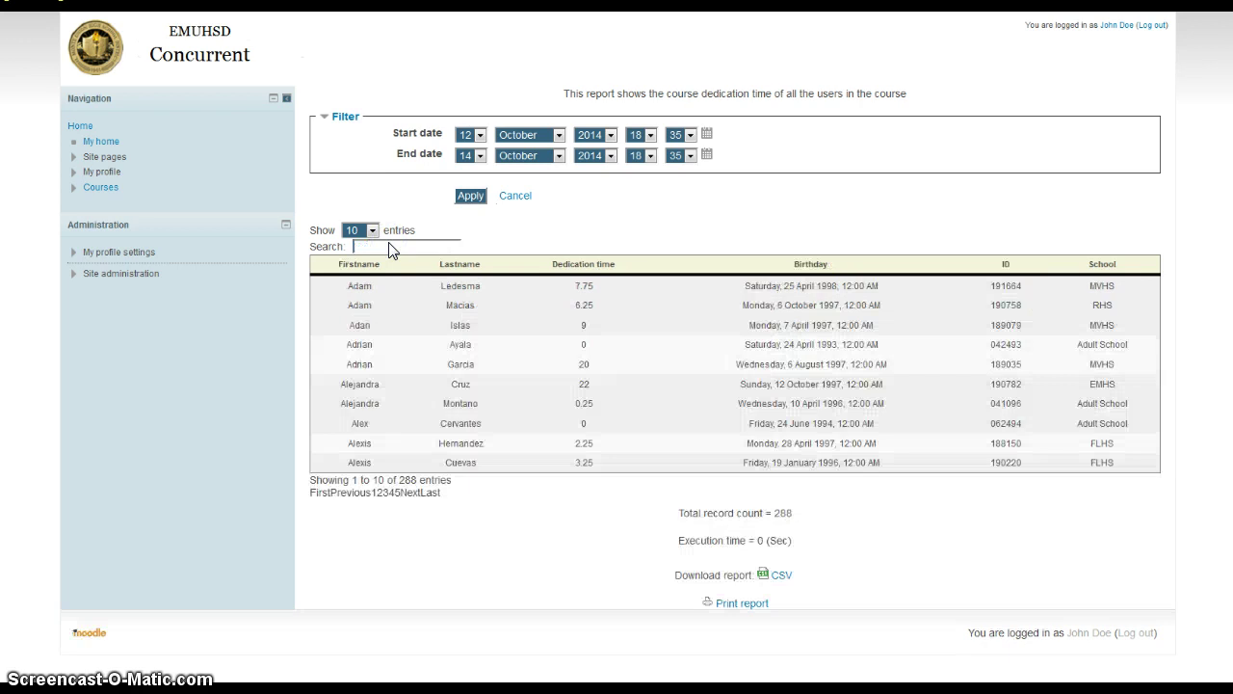
{"action": "type", "text": "oscar"}
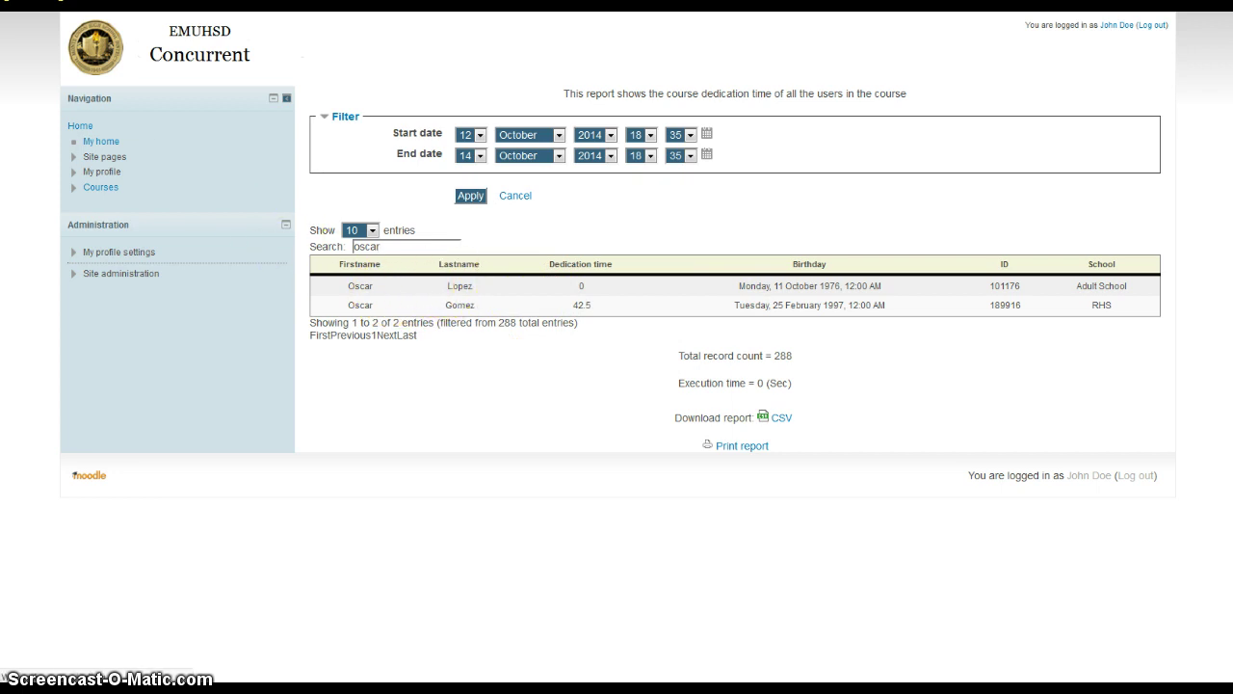
{"action": "key", "text": "alt+Left"}
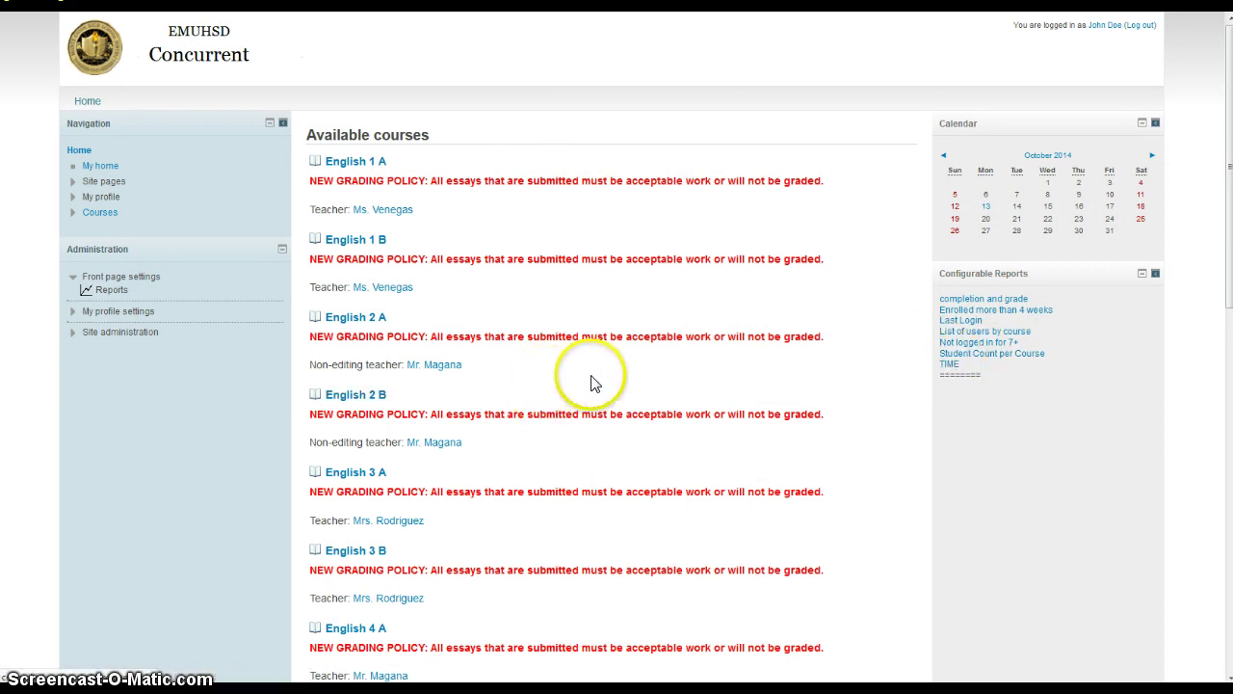
Open the English 1 A course and display its grades user report
{"action": "scroll", "coordinate": [666, 386], "scroll_direction": "down", "scroll_amount": 4}
{"action": "scroll", "coordinate": [772, 418], "scroll_direction": "down", "scroll_amount": 4}
{"action": "scroll", "coordinate": [771, 416], "scroll_direction": "up", "scroll_amount": 8}
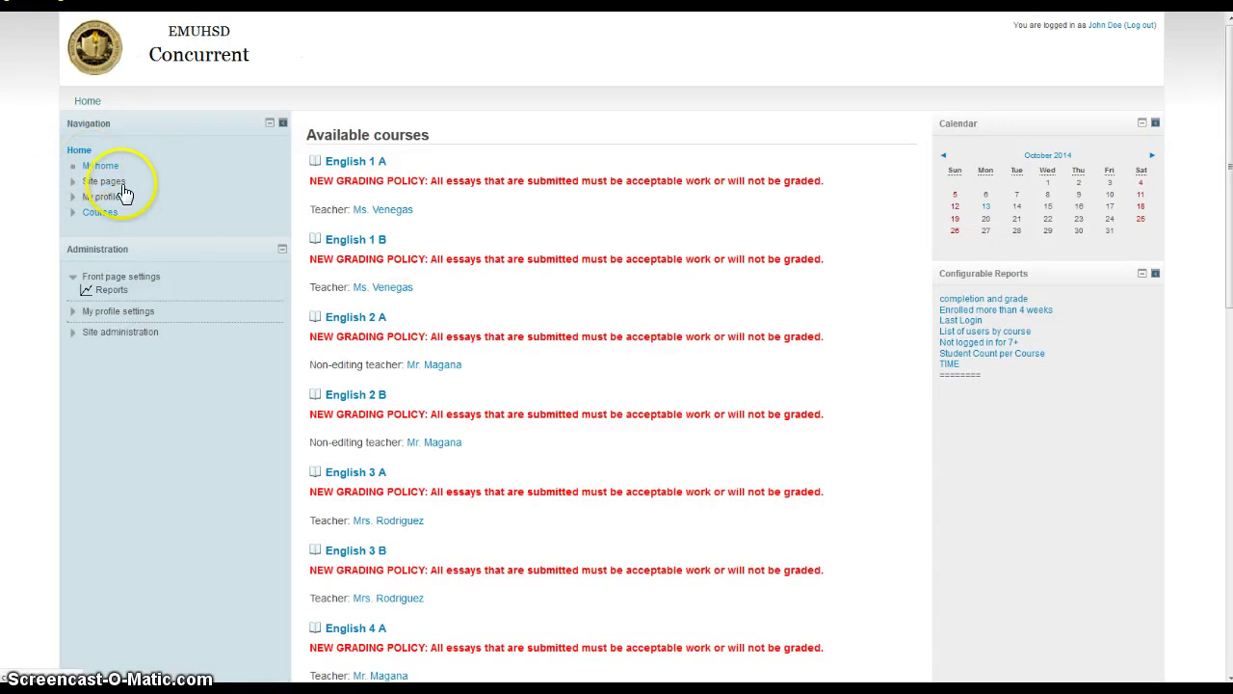
{"action": "left_click", "coordinate": [348, 170]}
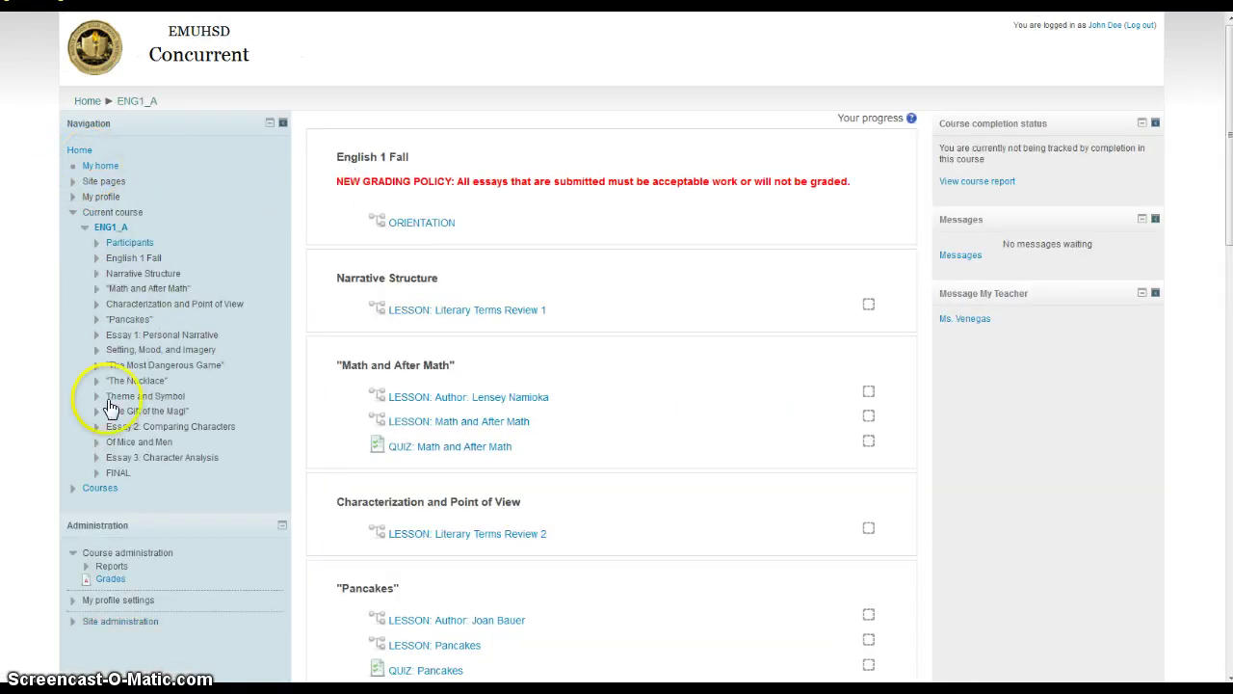
{"action": "scroll", "coordinate": [115, 424], "scroll_direction": "down", "scroll_amount": 3}
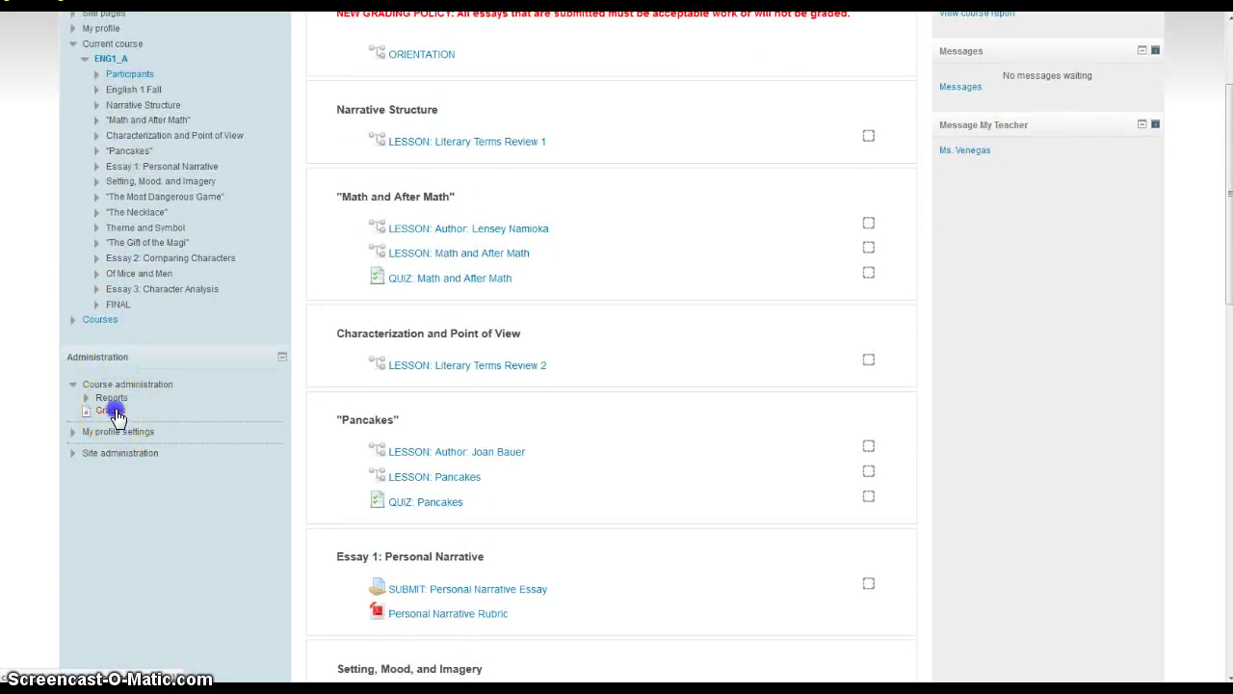
{"action": "left_click", "coordinate": [112, 411]}
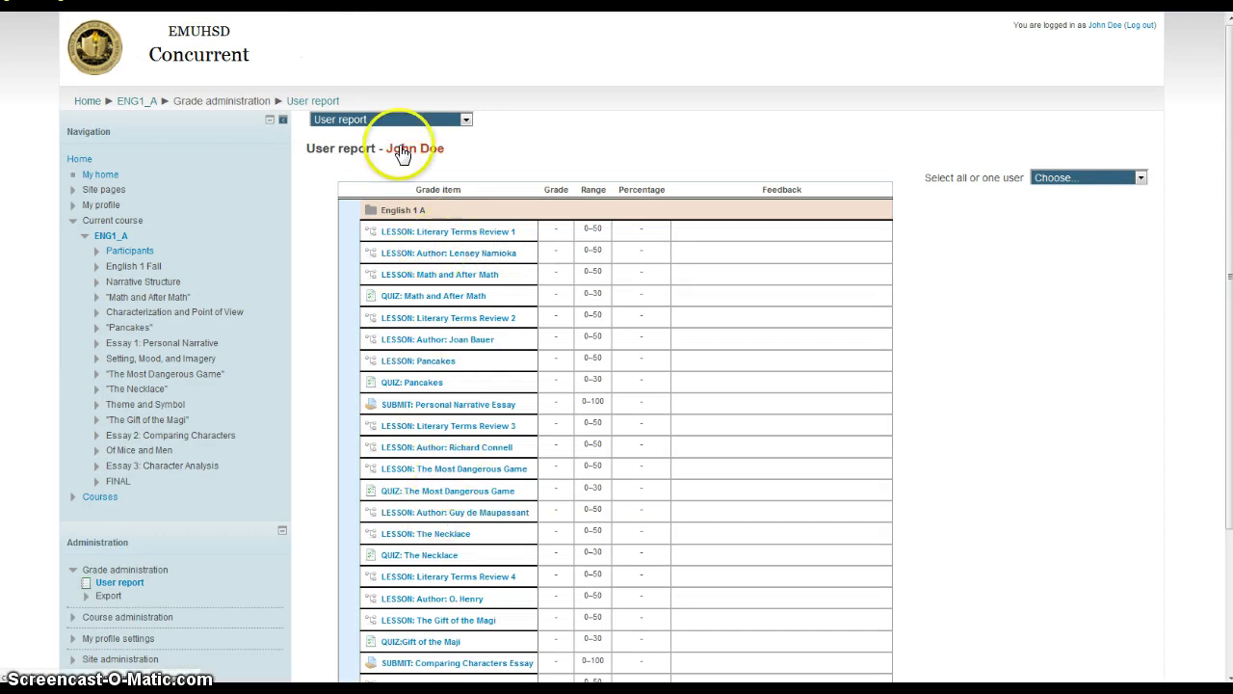
Display the seventh listed student's grades in the English 1 A user report
{"action": "left_click", "coordinate": [1118, 182]}
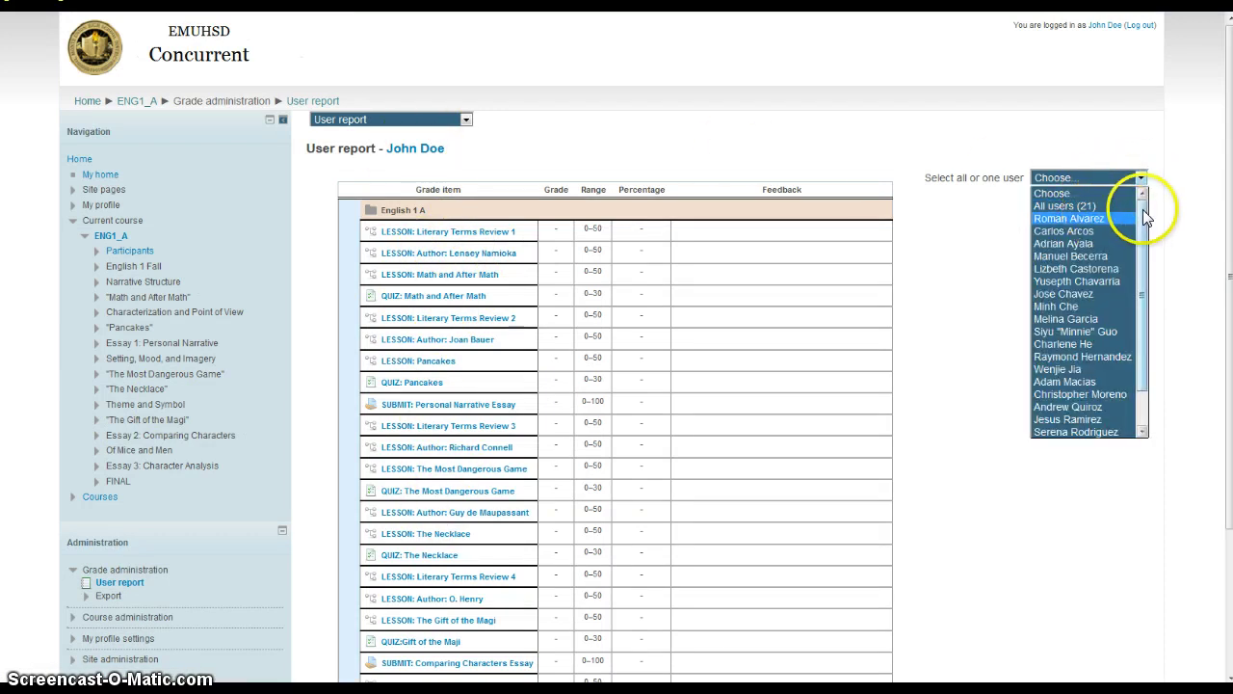
{"action": "left_click", "coordinate": [710, 132]}
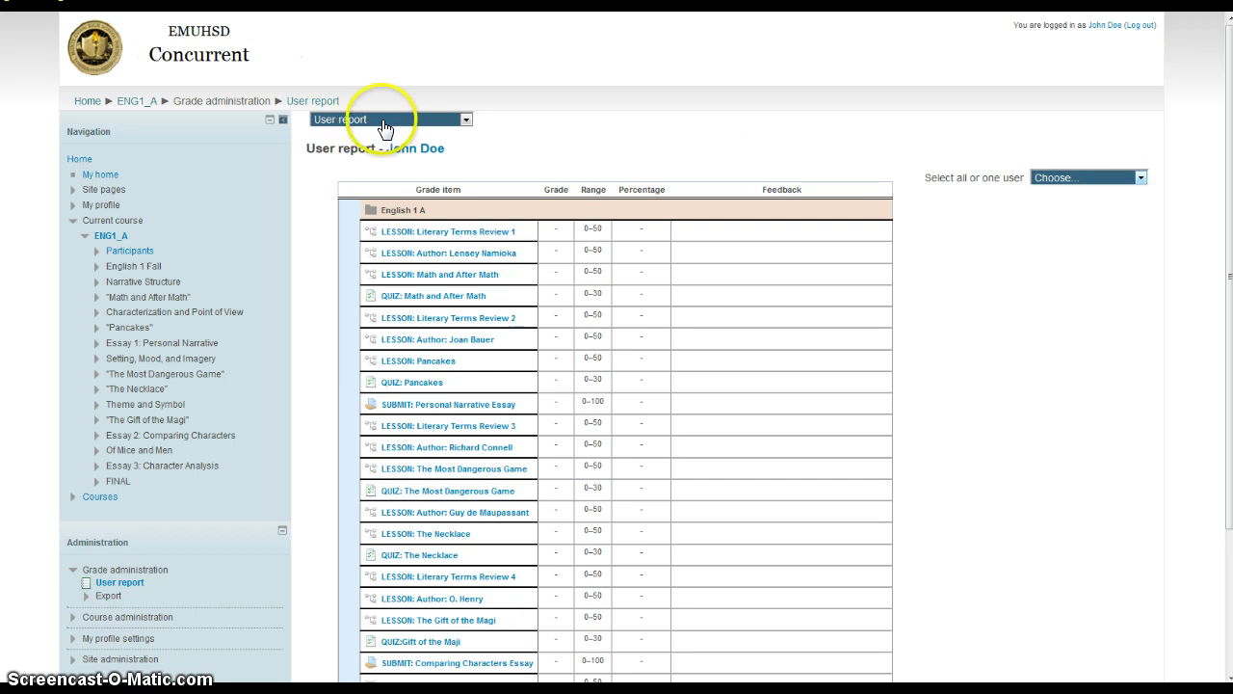
{"action": "left_click", "coordinate": [1114, 180]}
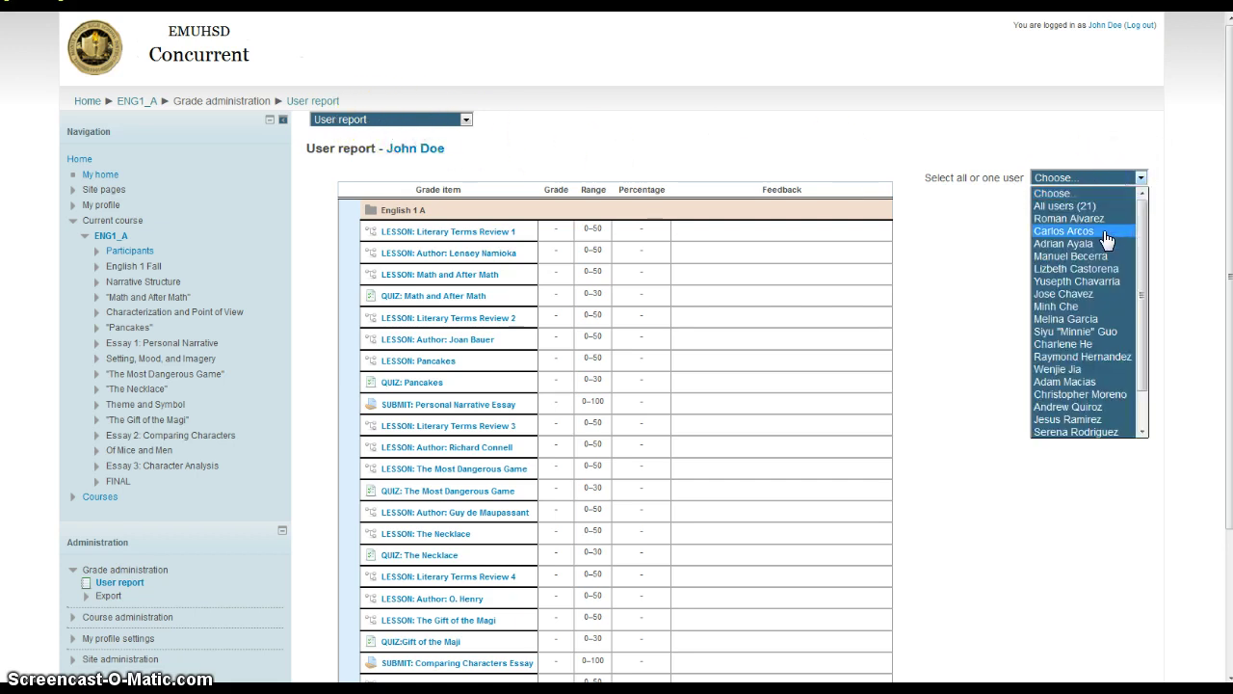
{"action": "left_click", "coordinate": [1097, 295]}
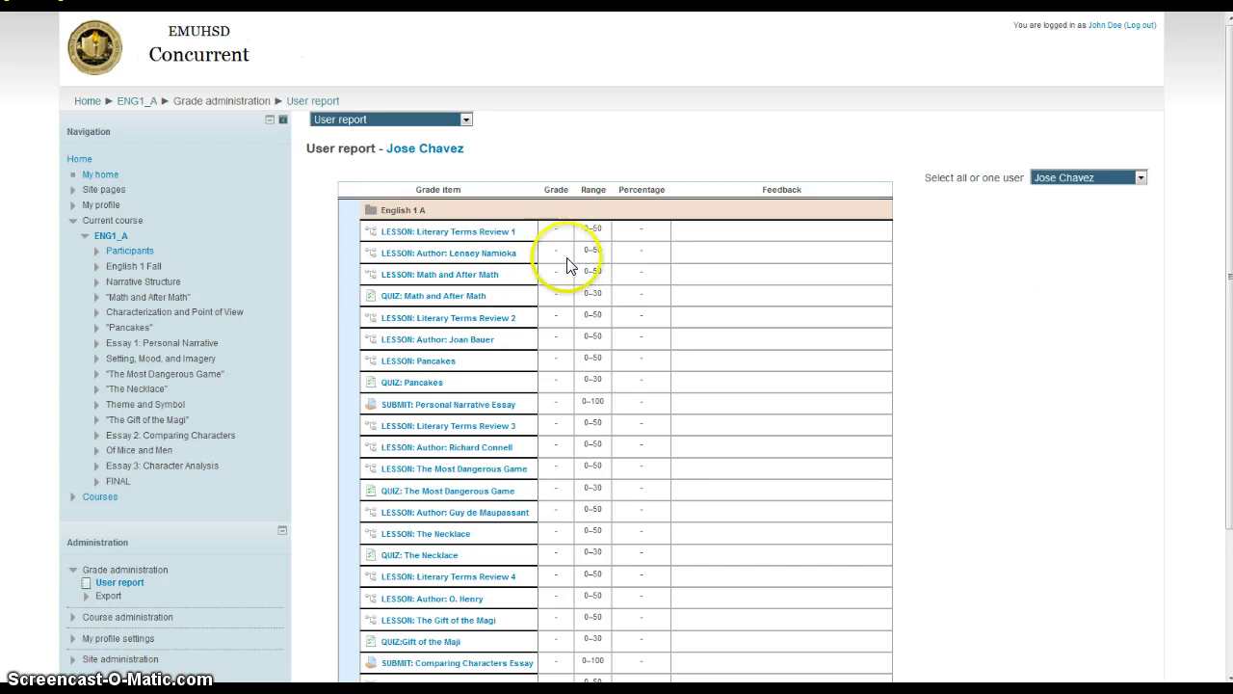
{"action": "scroll", "coordinate": [578, 260], "scroll_direction": "down", "scroll_amount": 4}
{"action": "scroll", "coordinate": [585, 280], "scroll_direction": "up", "scroll_amount": 4}
Display the second listed student's English 1 A grades, examine them through the course total, and return to the front page
{"action": "left_click", "coordinate": [1104, 183]}
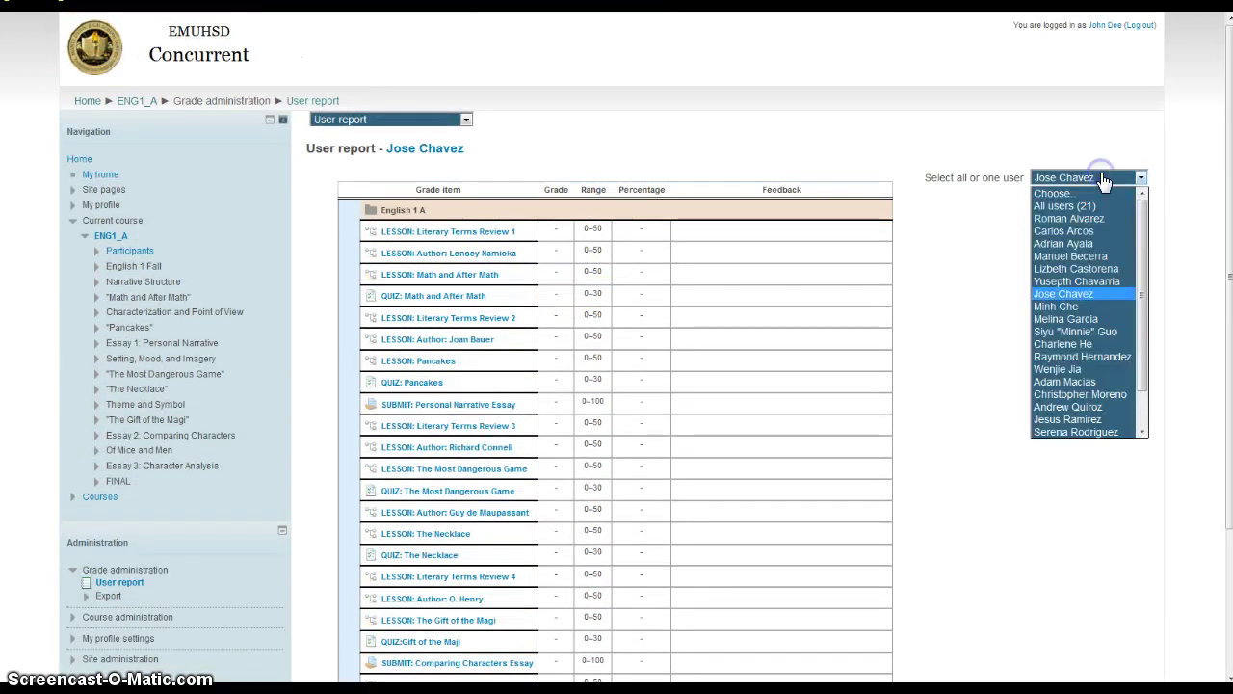
{"action": "left_click", "coordinate": [1089, 236]}
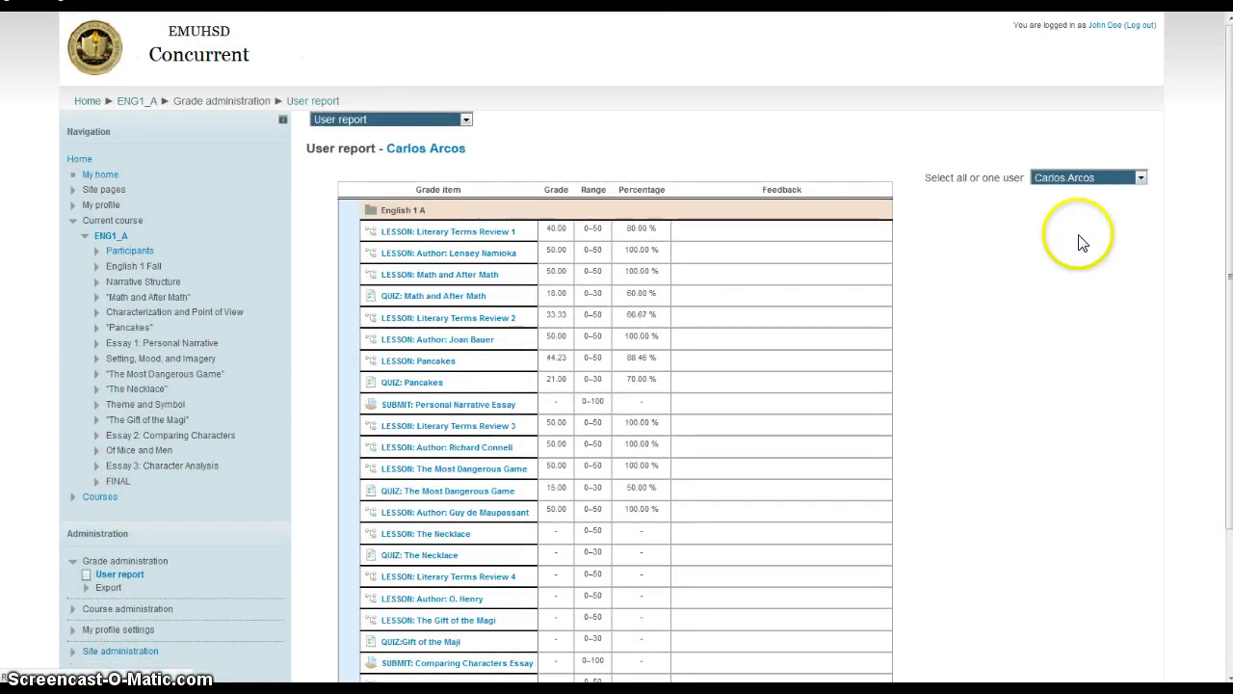
{"action": "scroll", "coordinate": [598, 281], "scroll_direction": "down", "scroll_amount": 3}
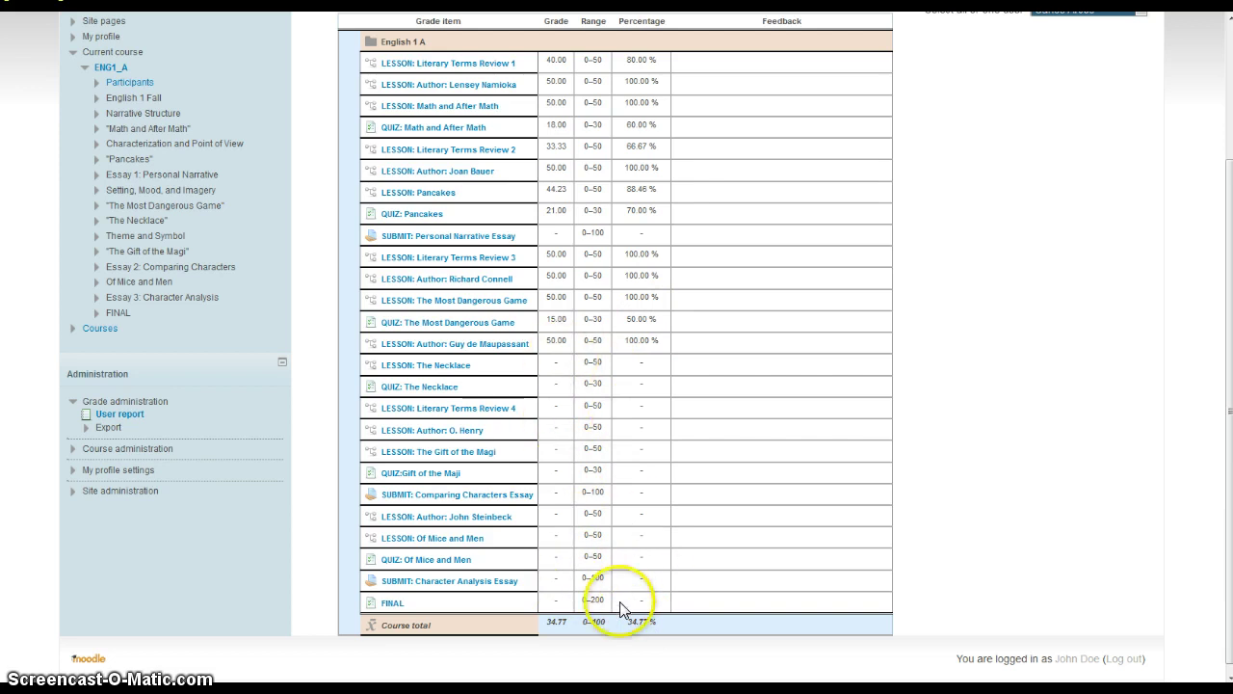
{"action": "scroll", "coordinate": [510, 440], "scroll_direction": "up", "scroll_amount": 3}
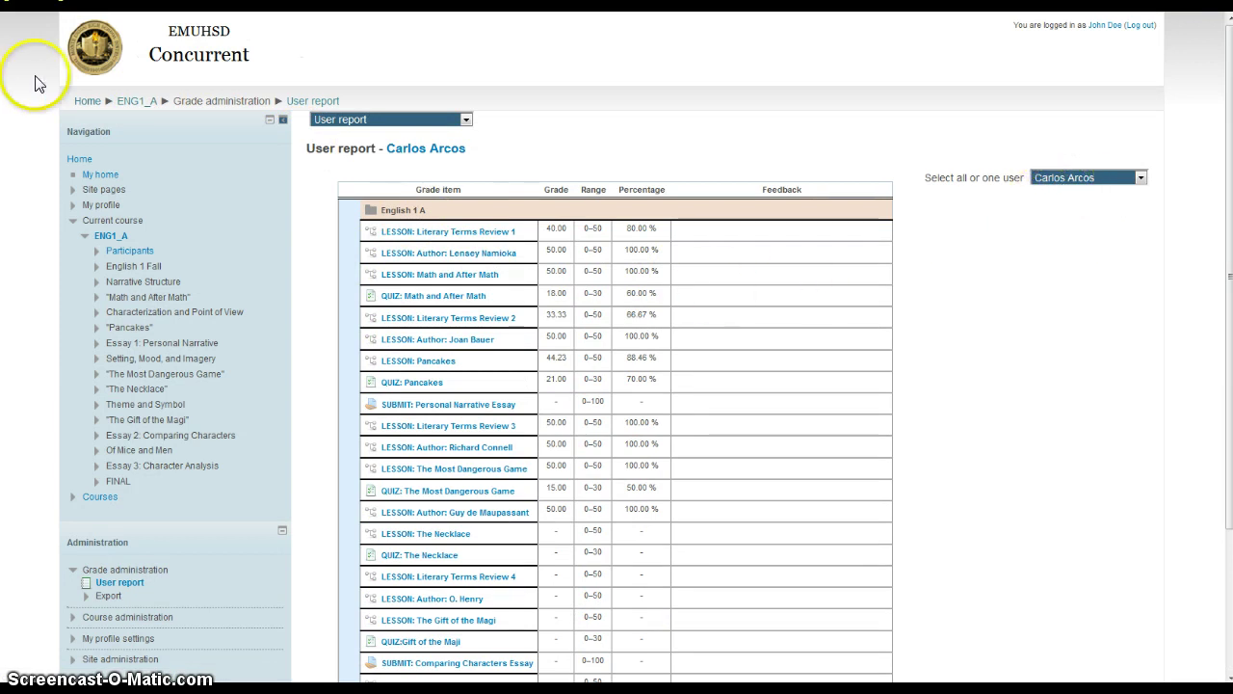
{"action": "left_click", "coordinate": [125, 104]}
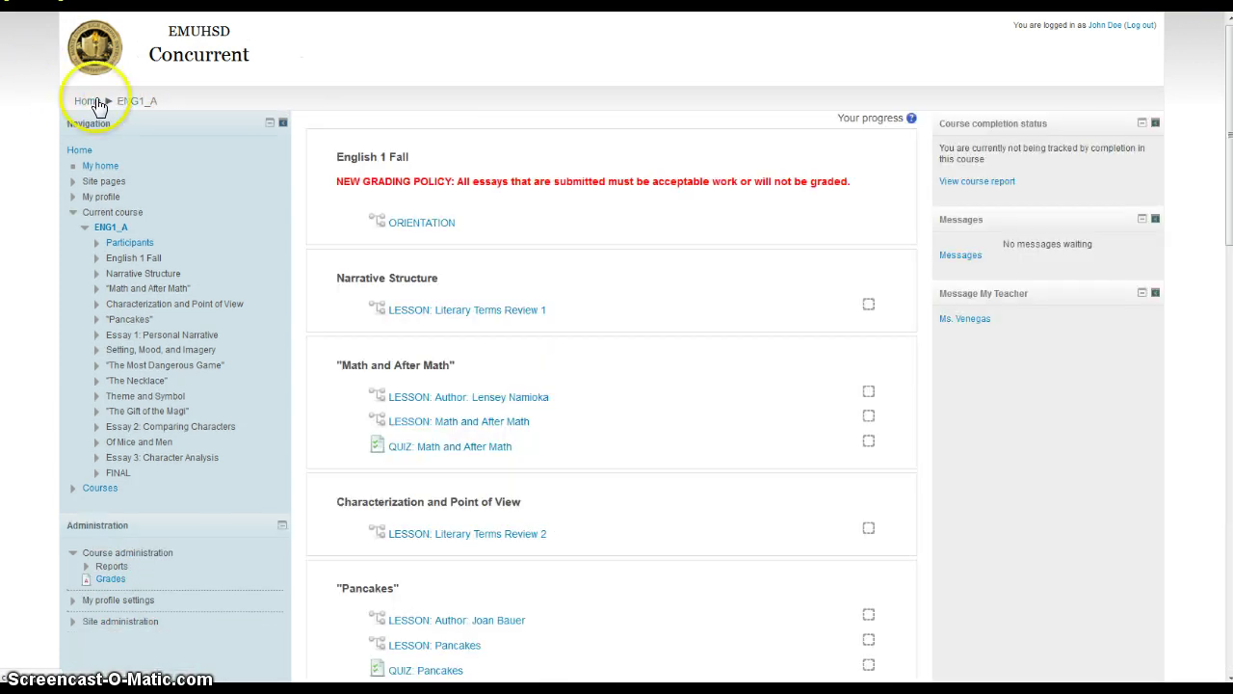
{"action": "left_click", "coordinate": [88, 102]}
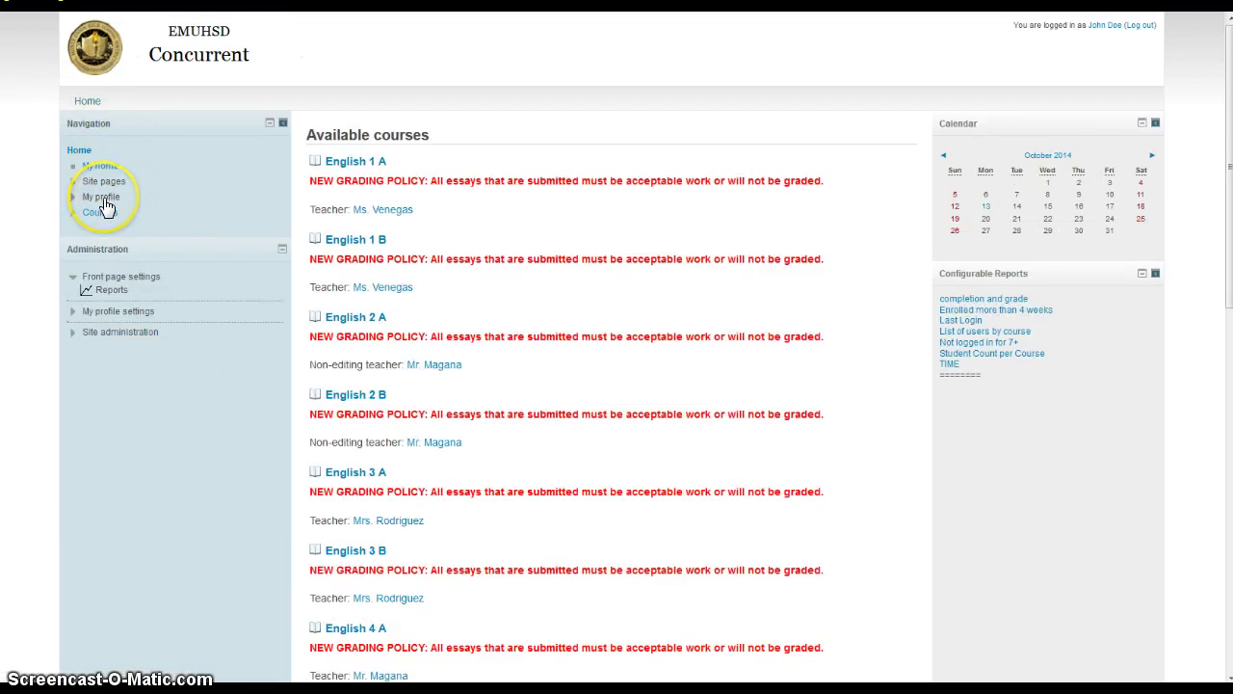
Open the profile's Messages page and view the message navigation options, keeping Contacts selected
{"action": "left_click", "coordinate": [105, 201]}
{"action": "left_click", "coordinate": [110, 233]}
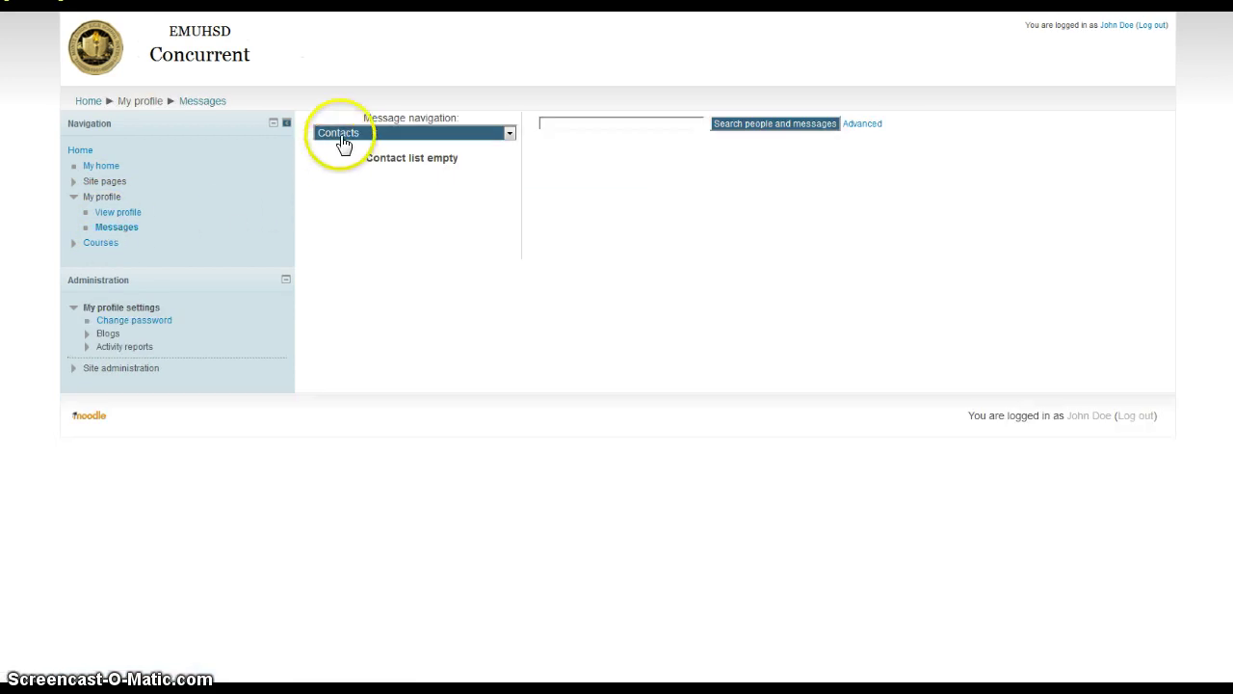
{"action": "left_click", "coordinate": [368, 133]}
{"action": "left_click", "coordinate": [362, 164]}
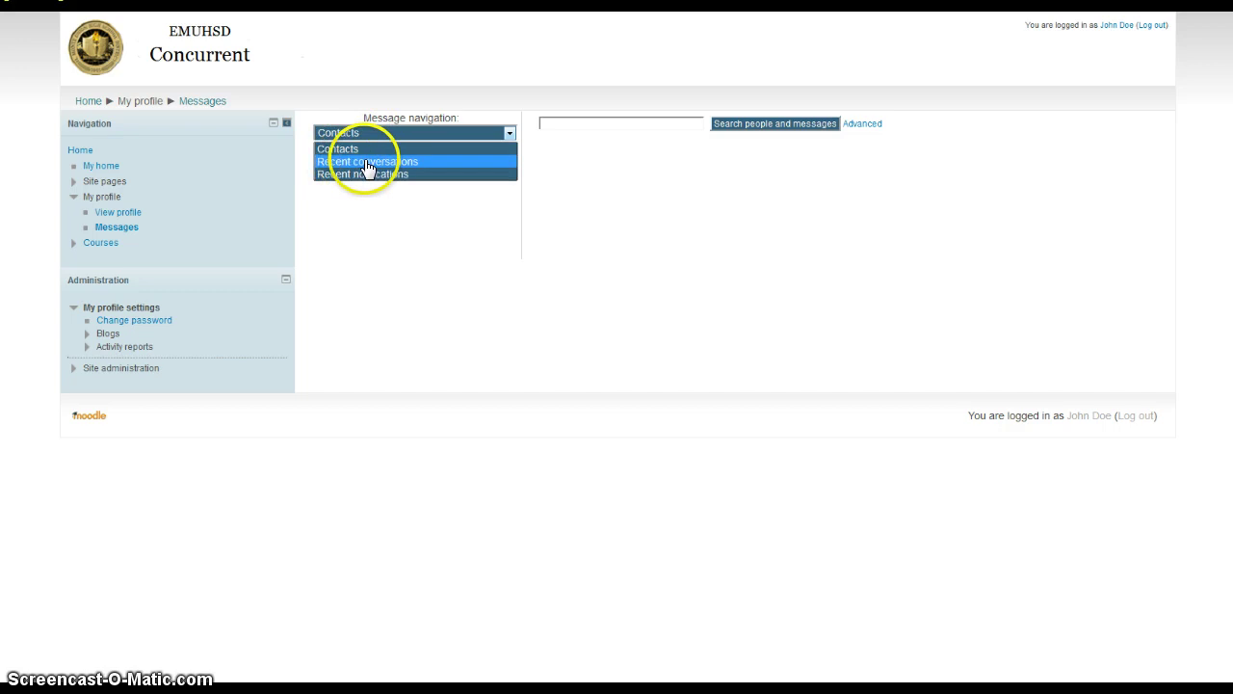
{"action": "left_click", "coordinate": [364, 150]}
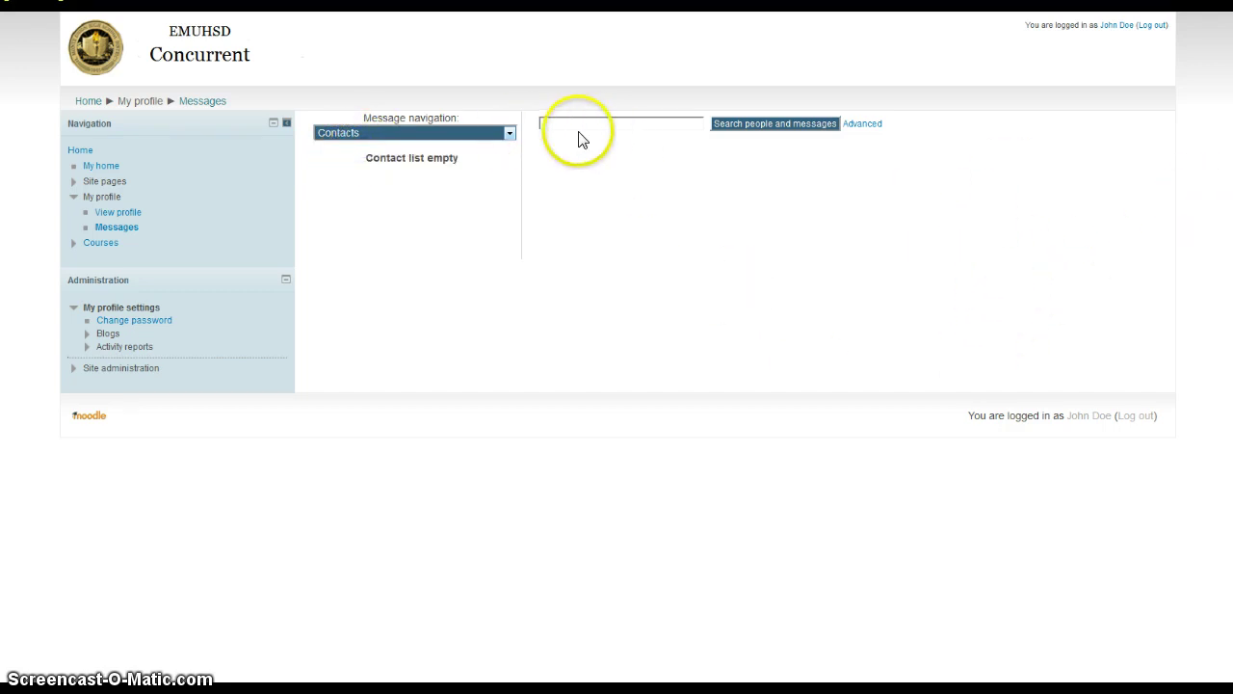
Search people and messages by a student's first name, with message navigation set to Contacts
{"action": "left_click", "coordinate": [464, 133]}
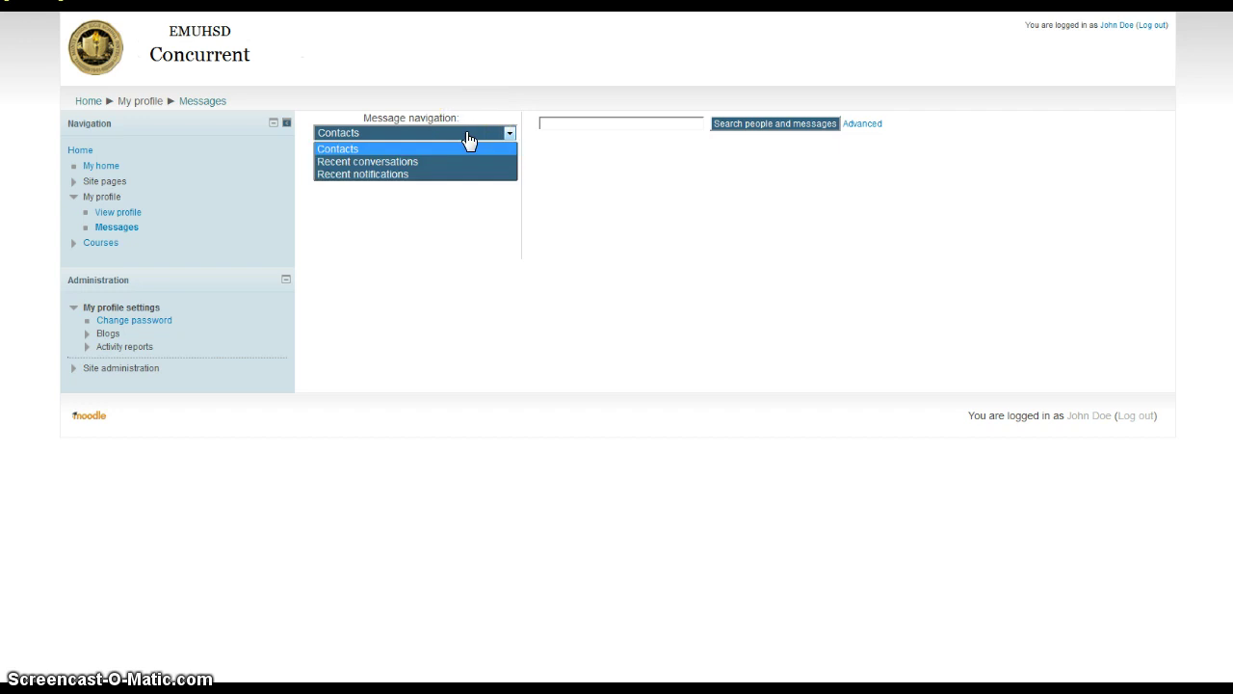
{"action": "left_click", "coordinate": [467, 140]}
{"action": "left_click", "coordinate": [560, 129]}
{"action": "left_click", "coordinate": [568, 128]}
{"action": "type", "text": "oscar"}
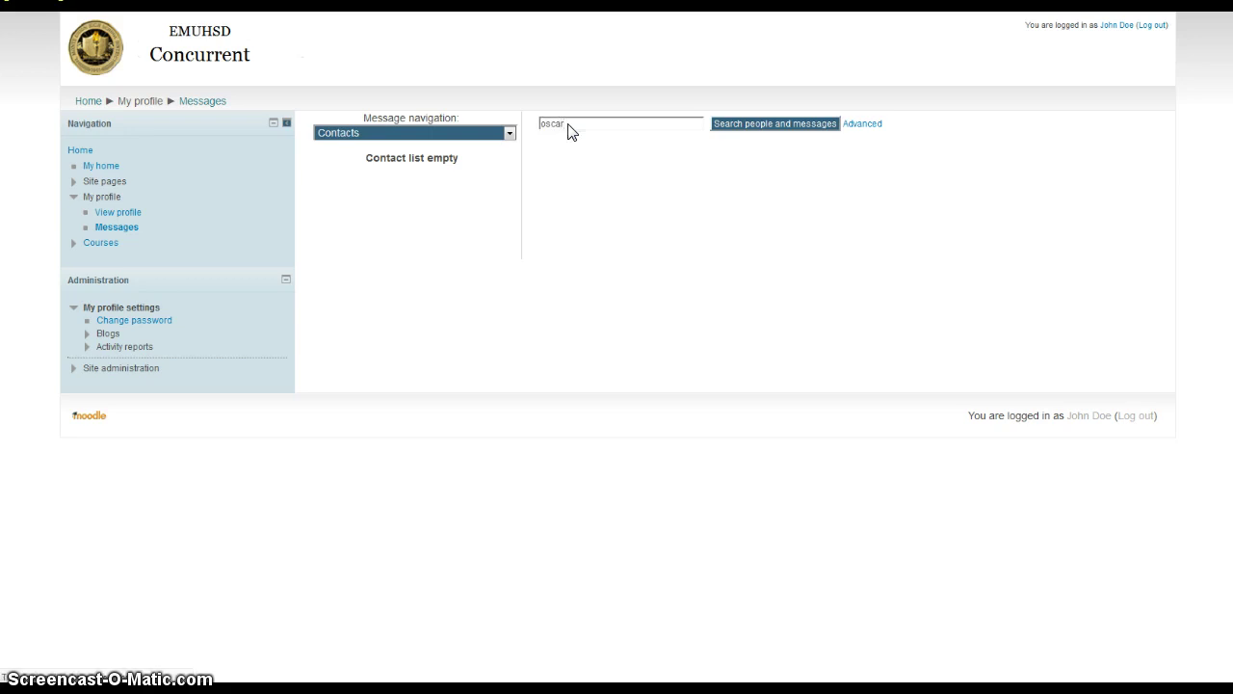
{"action": "key", "text": "Return"}
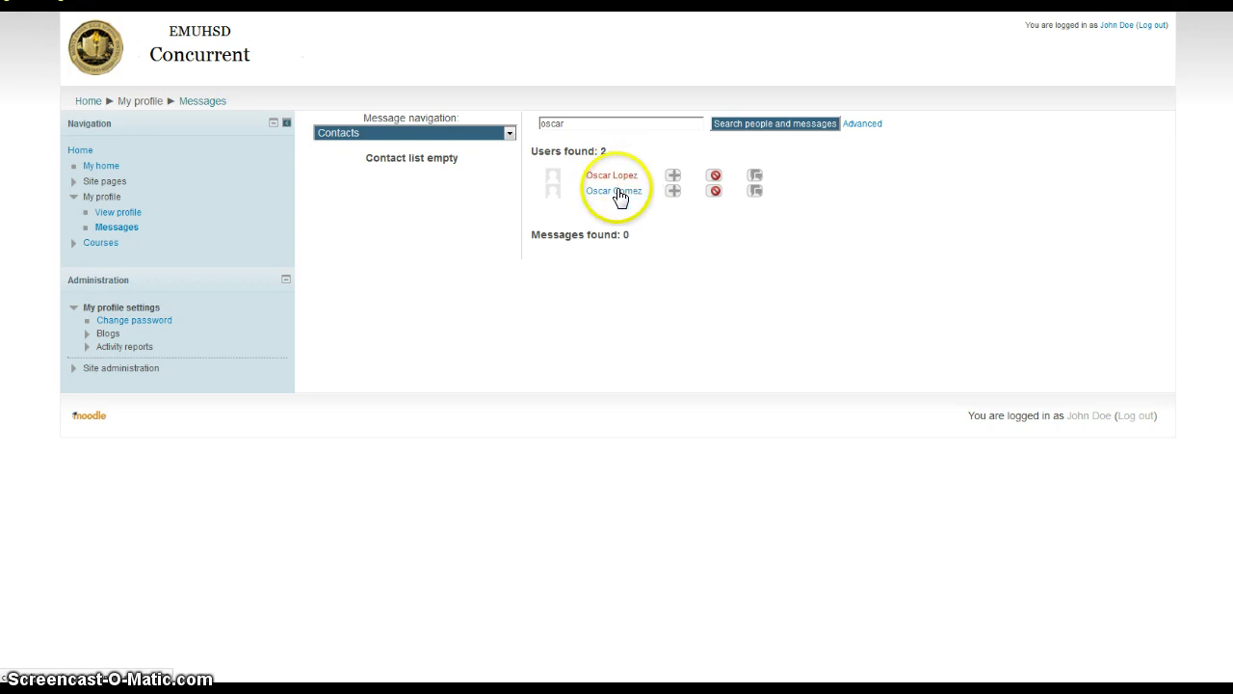
Open the message page for the second student found and leave its message box empty
{"action": "left_click", "coordinate": [617, 192]}
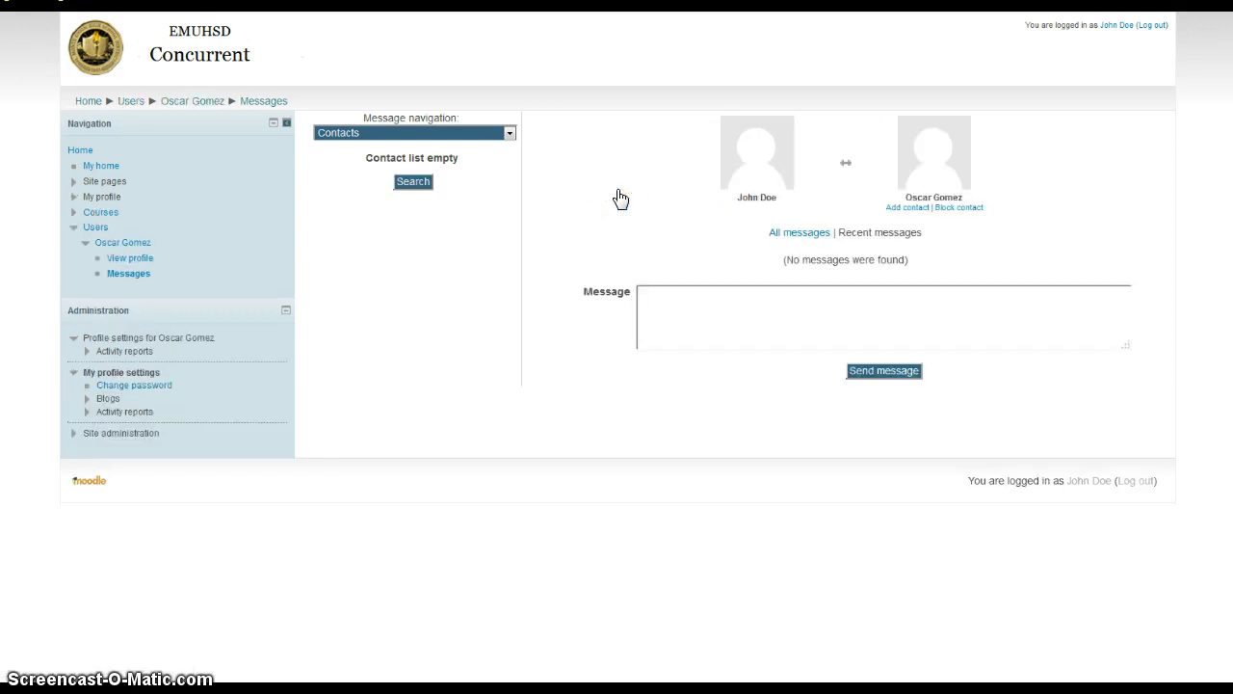
{"action": "left_click", "coordinate": [676, 317]}
{"action": "left_click_drag", "start_coordinate": [694, 292], "coordinate": [444, 293]}
{"action": "left_click", "coordinate": [603, 299]}
{"action": "key", "text": "BackSpace"}
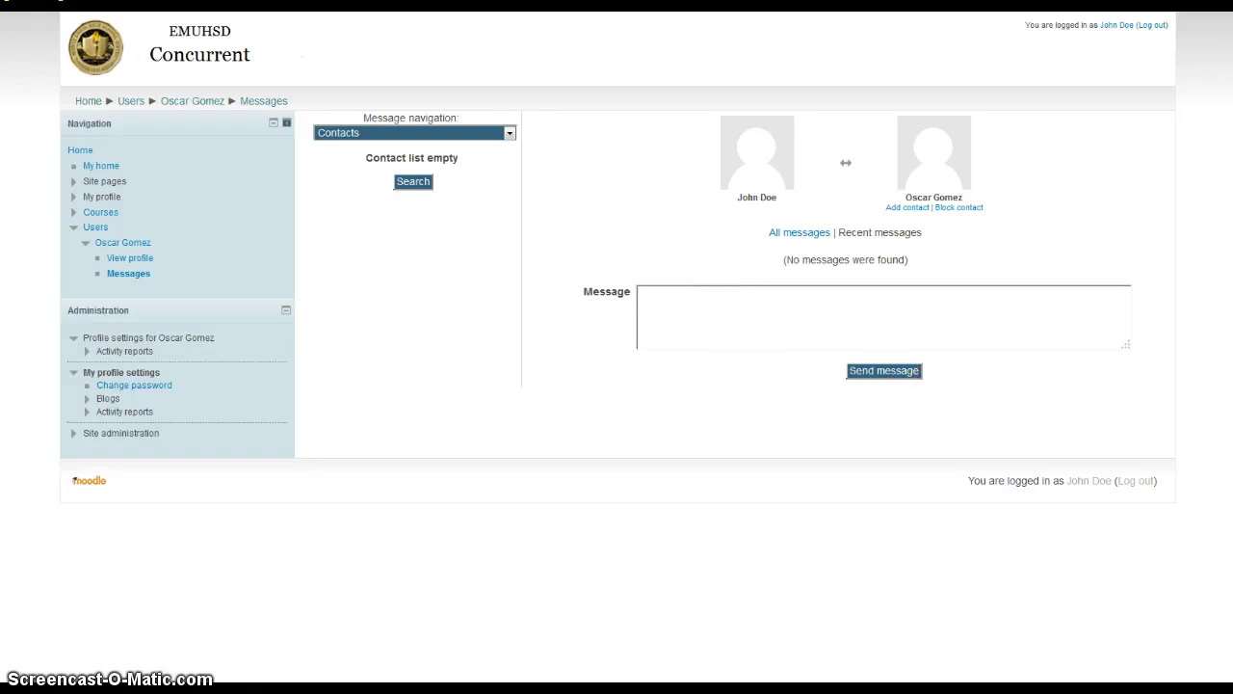